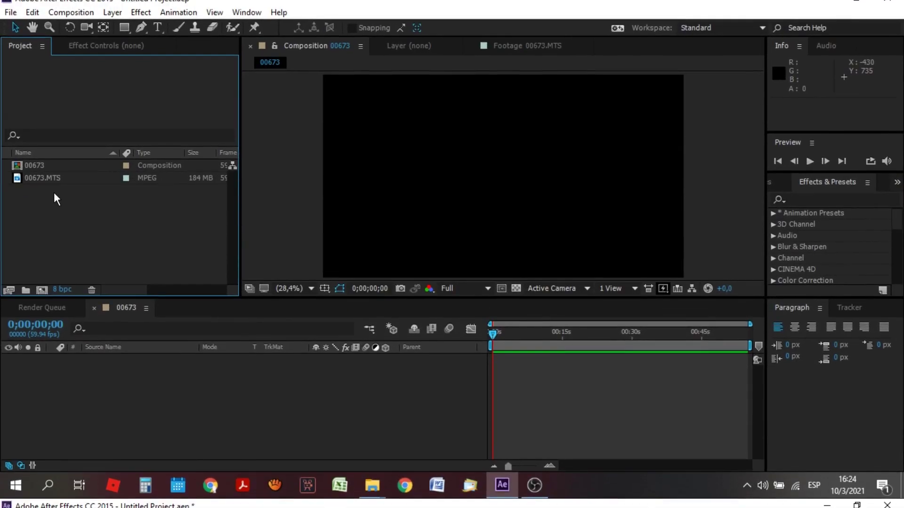
Drop 00673.MTS onto the timeline to build the 00673 composition from it.
mouse_move(52, 188)
left_mouse_down()
mouse_move(487, 398)
mouse_move(486, 409)
left_mouse_up()
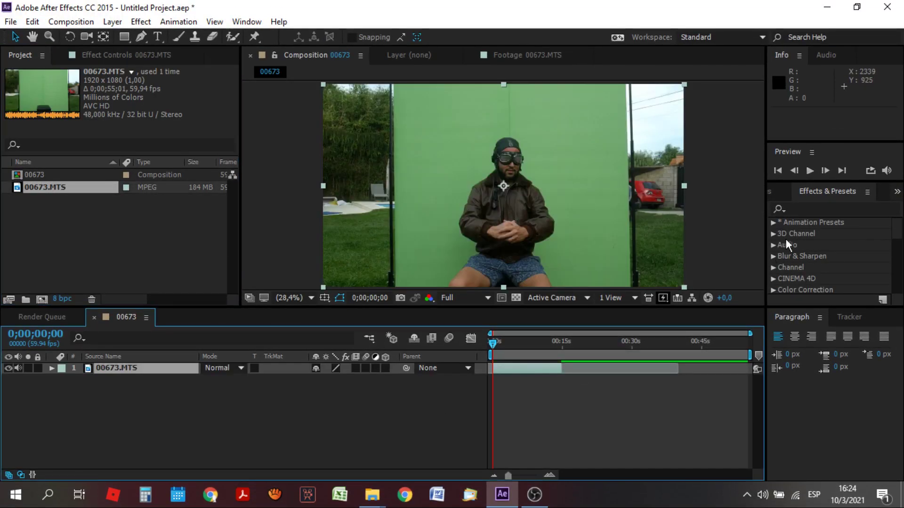
Apply Selective Color to 00673.MTS, targeting Greens with Magenta at -100%.
left_click(806, 207)
type("select")
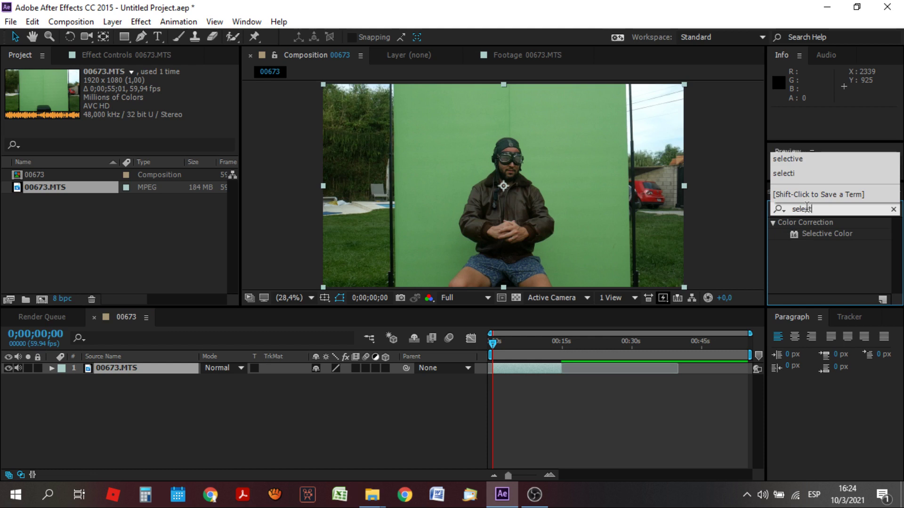
left_click_drag(826, 237, 529, 371)
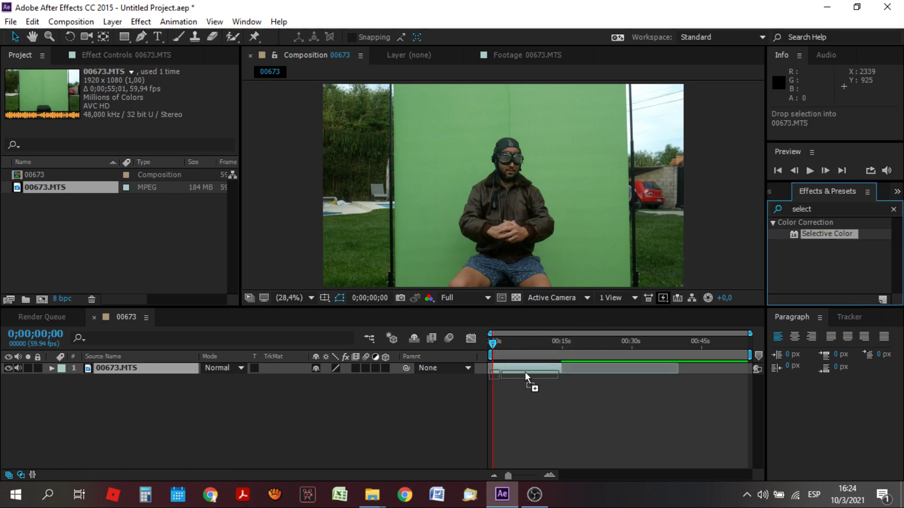
left_click(186, 105)
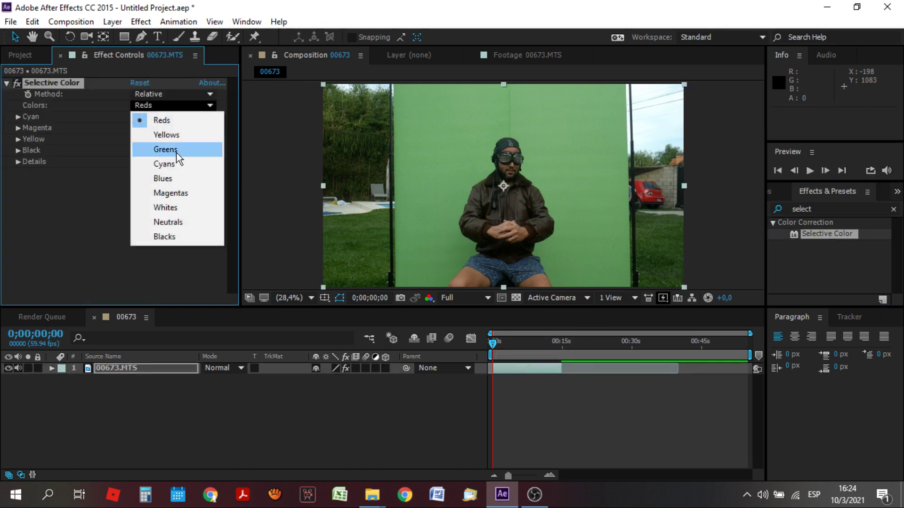
left_click(162, 148)
mouse_move(139, 128)
left_mouse_down()
mouse_move(135, 143)
mouse_move(151, 155)
mouse_move(294, 151)
left_mouse_up()
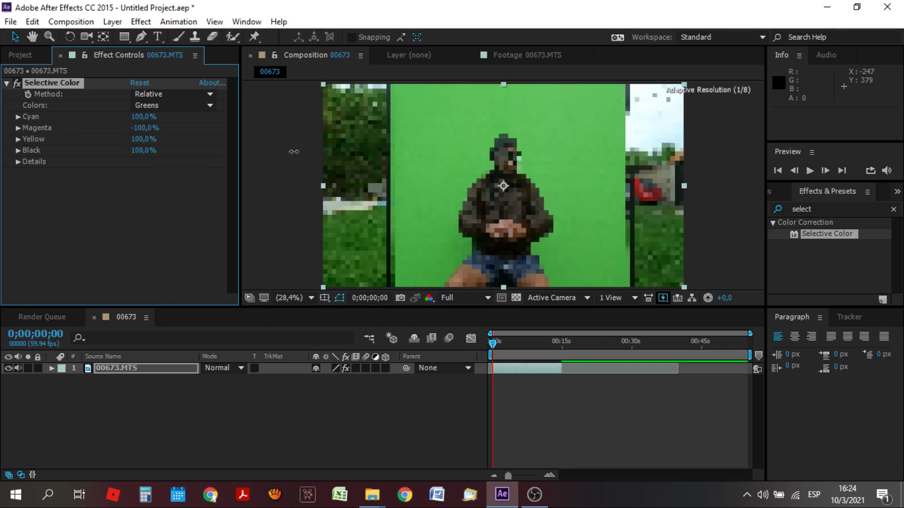
Apply Keylight and sample the green backdrop as the screen colour.
left_click(140, 22)
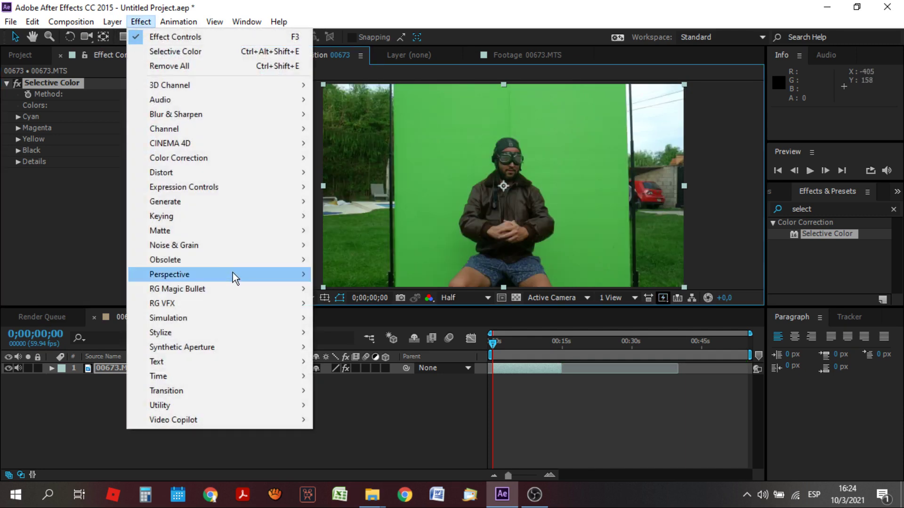
mouse_move(242, 217)
left_click(403, 328)
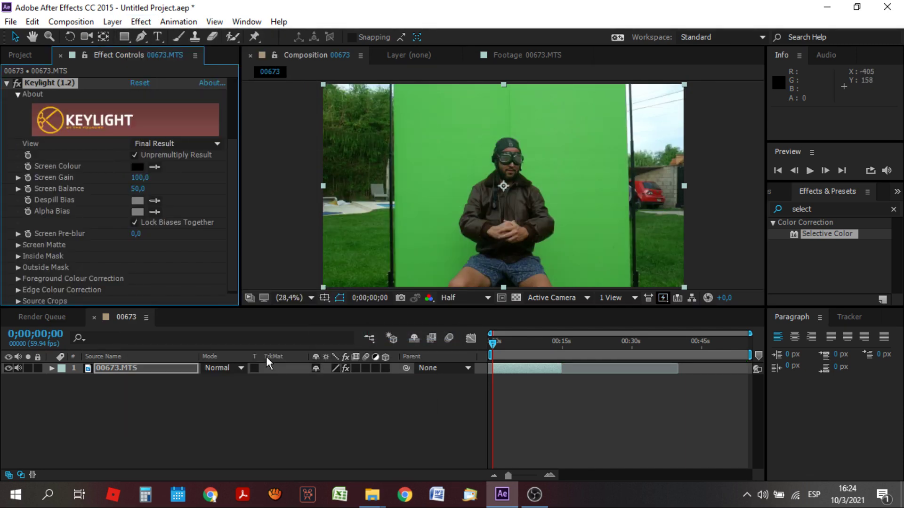
left_click(154, 167)
left_click(434, 158)
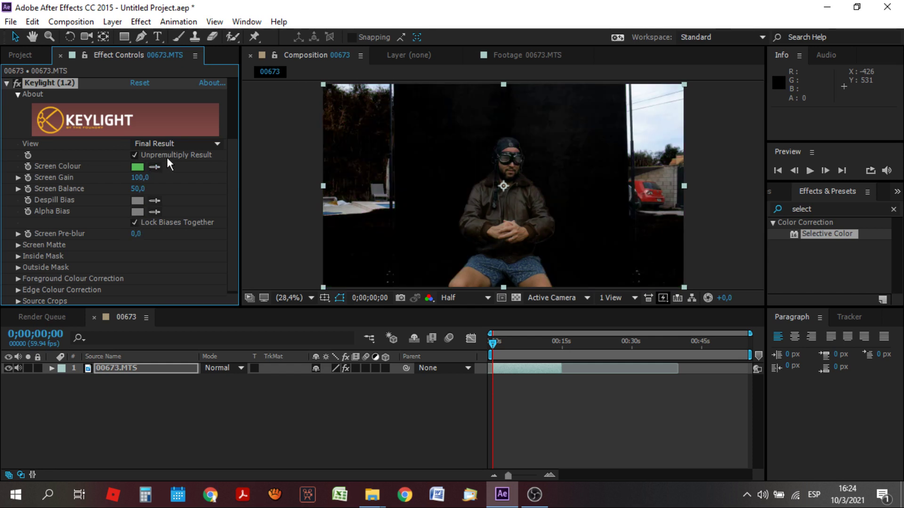
In Screen Matte view, set Clip Black to 27 and Clip White to 40.
left_click(187, 145)
left_click(193, 218)
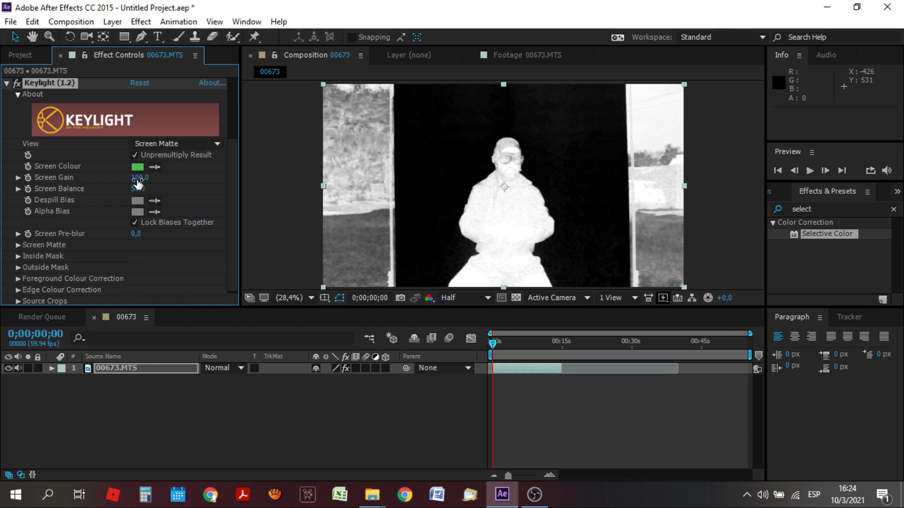
left_click(18, 245)
scroll(18, 245, "down", 1)
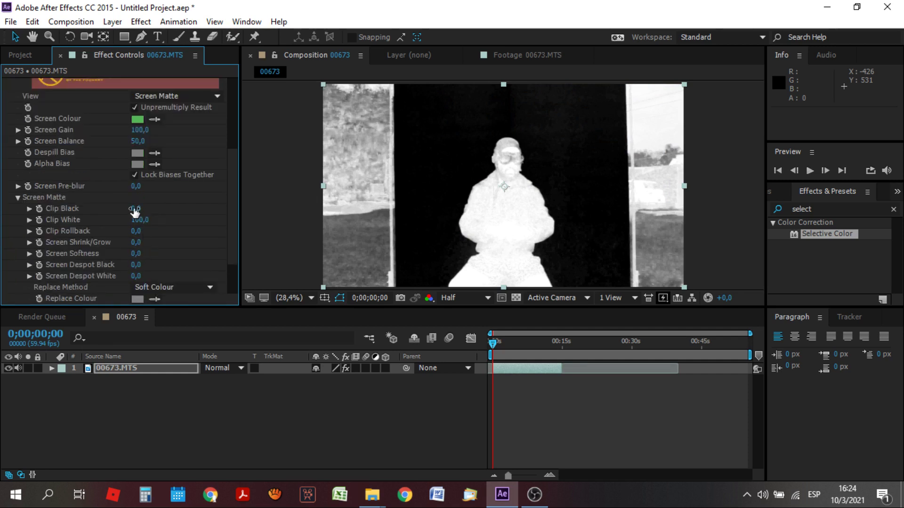
left_click_drag(136, 209, 131, 248)
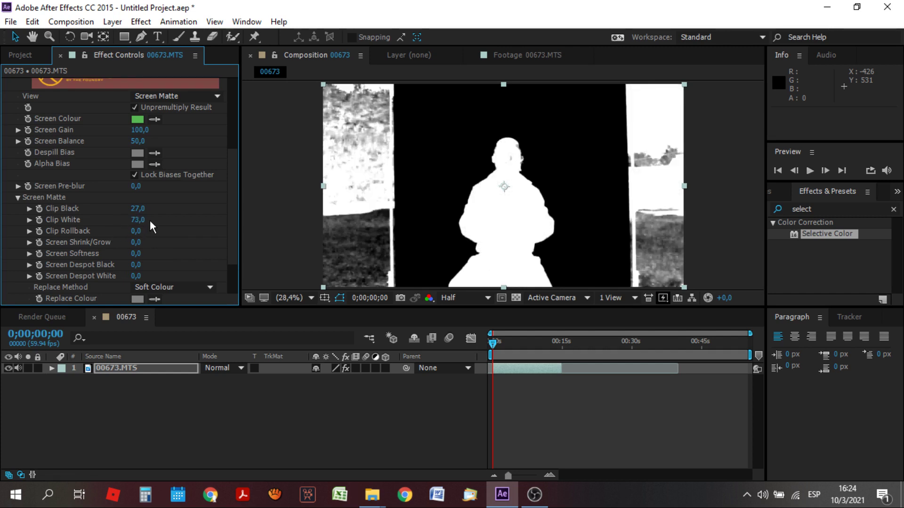
left_click_drag(114, 220, 153, 261)
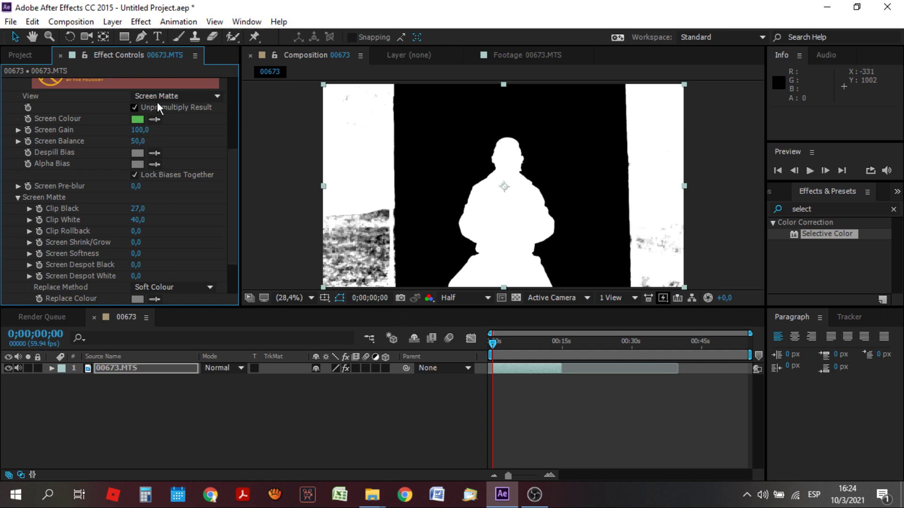
Draw a Pen mask around the pilot and return to the Final Result view.
key("g")
left_click(457, 129)
left_click(546, 127)
left_click(561, 196)
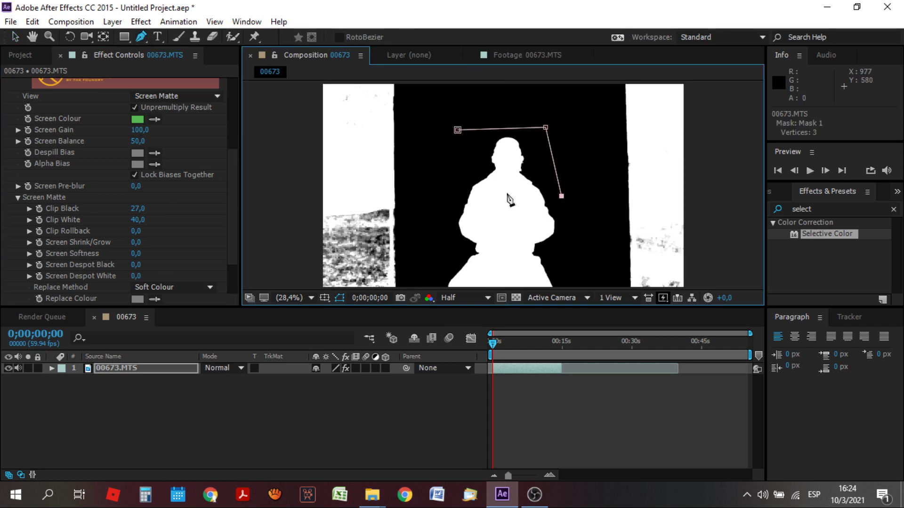
left_click(457, 130)
left_click(207, 96)
left_click(198, 254)
left_click(112, 22)
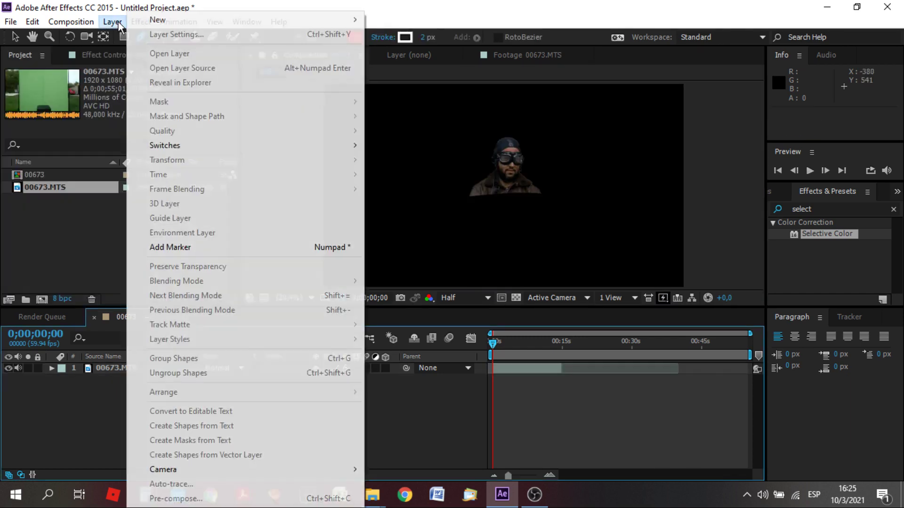
Create a full-frame 1920×1080 solid named Spitfire above the footage.
mouse_move(245, 20)
left_click(395, 34)
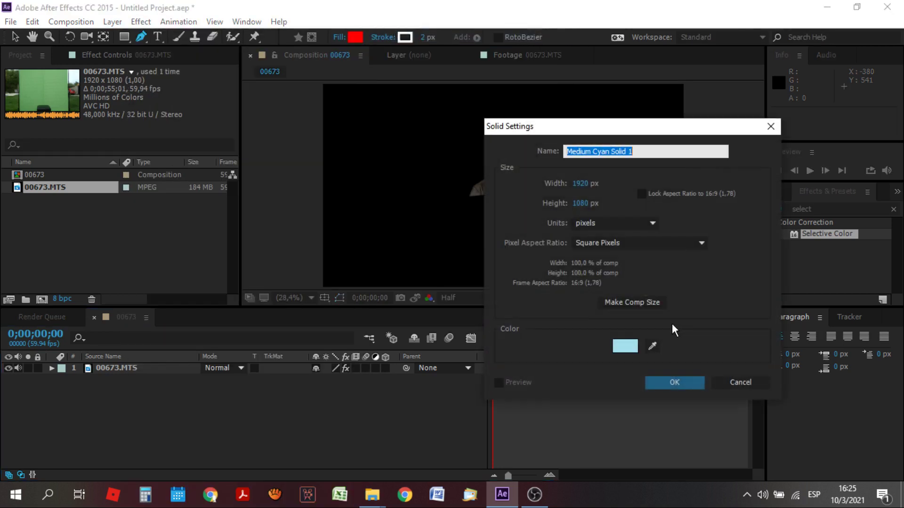
type("Spitfire")
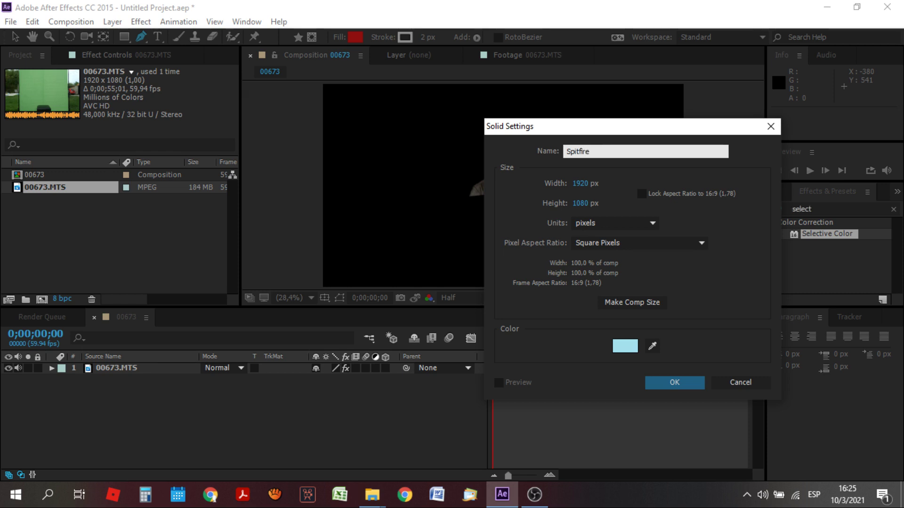
key("Return")
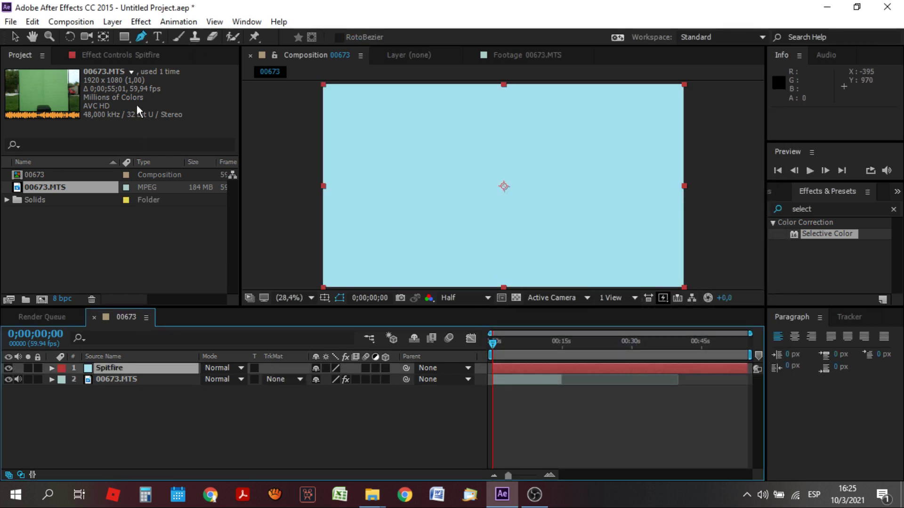
left_click(142, 21)
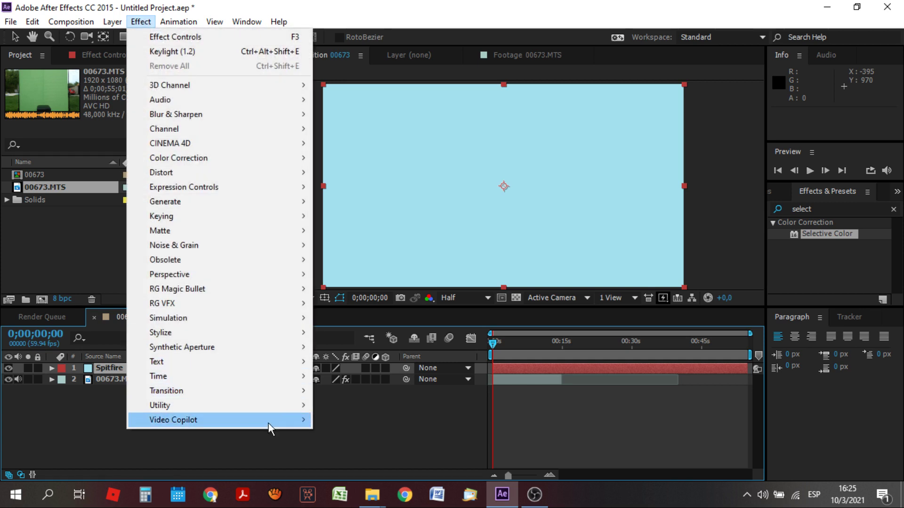
Apply Element to Spitfire and import Mustang_Landing_Gear_Closed.obj and Mustang_Propeller.obj.
mouse_move(270, 426)
left_click(348, 420)
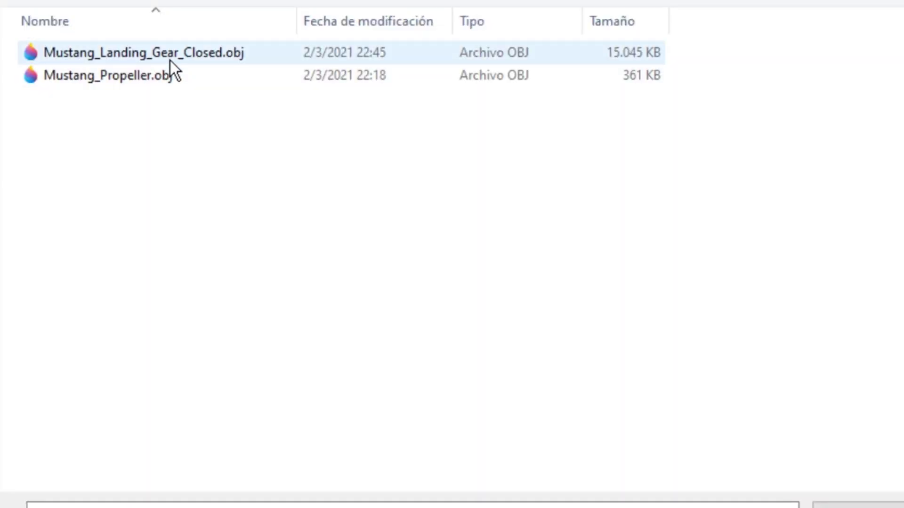
double_click(168, 60)
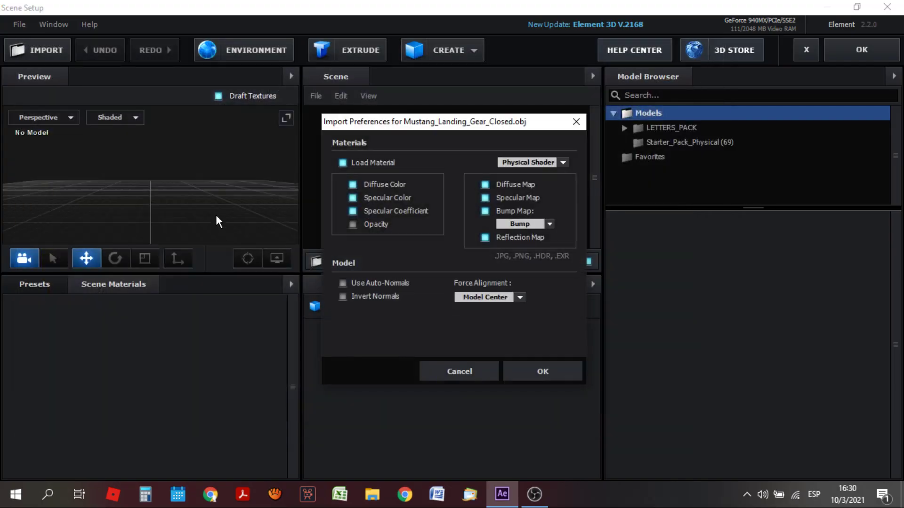
left_click(537, 372)
left_click(50, 52)
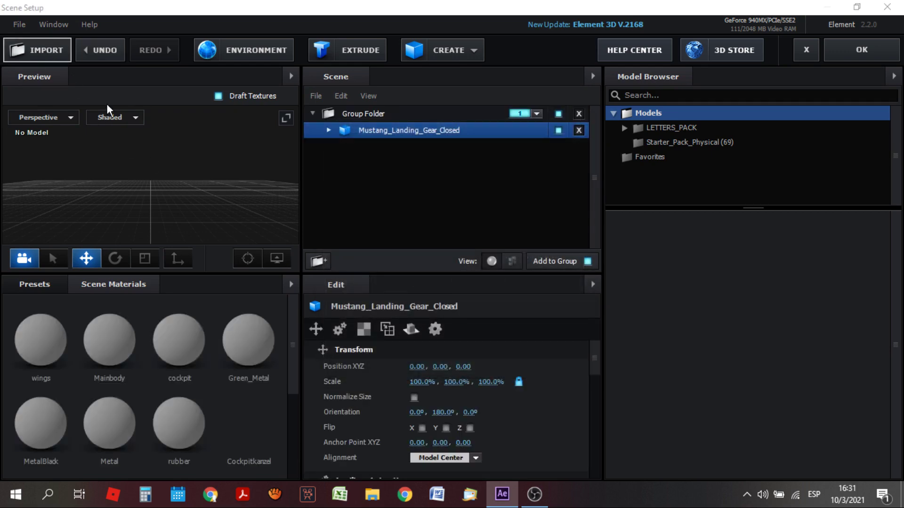
double_click(67, 86)
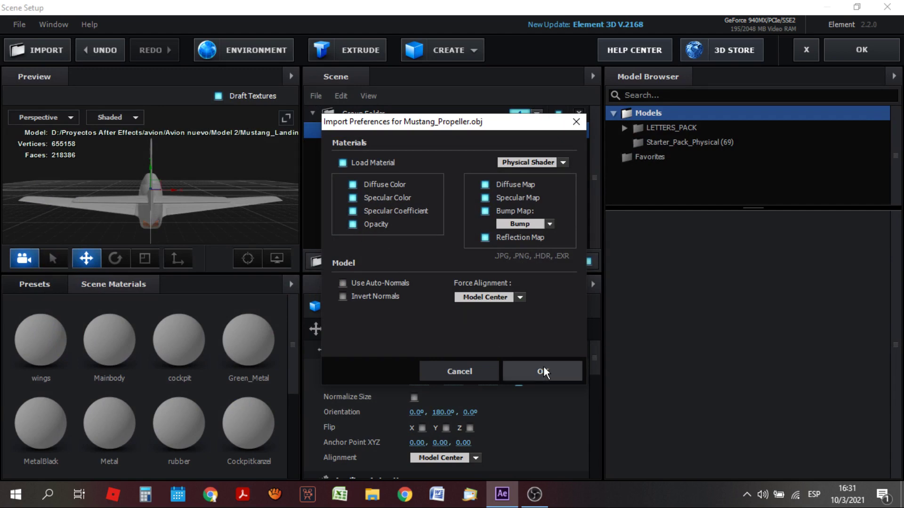
left_click(543, 372)
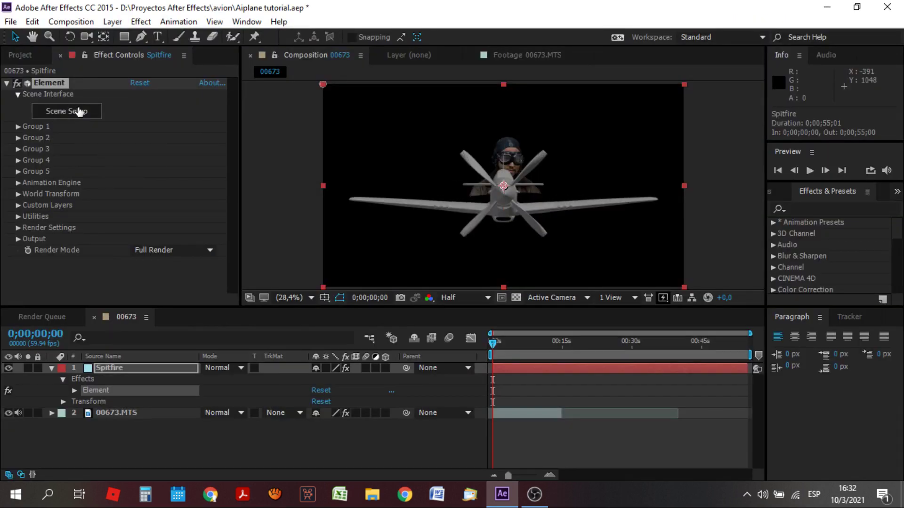
Scale the Mustang Group Folder to 224.5%, then raise the pilot footage in frame.
left_click(94, 117)
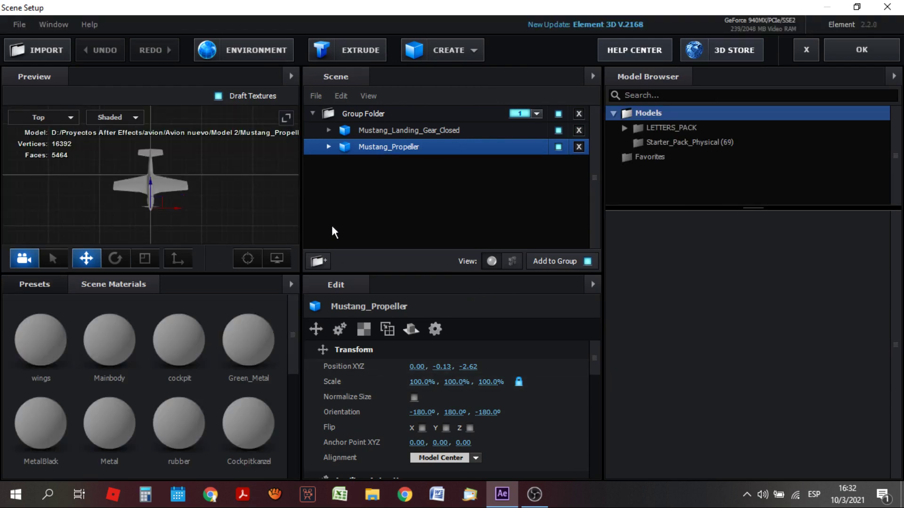
left_click(362, 113)
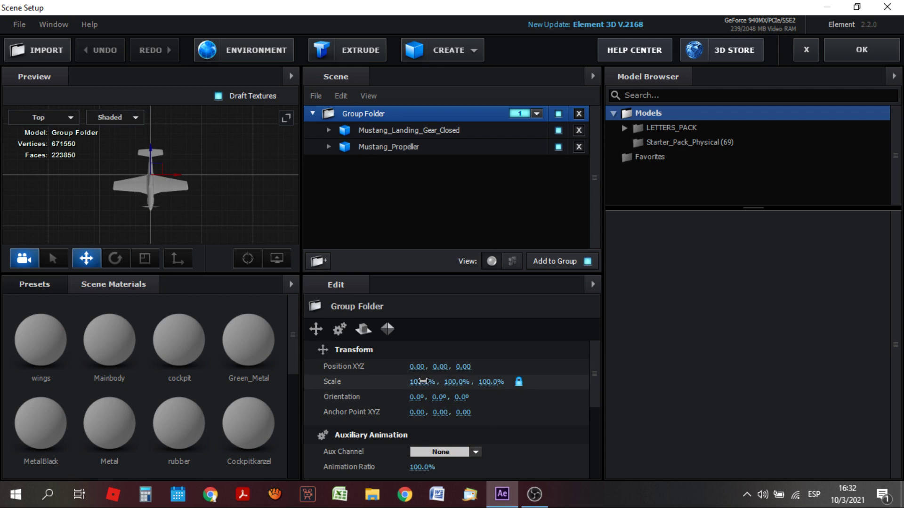
left_click_drag(426, 381, 607, 401)
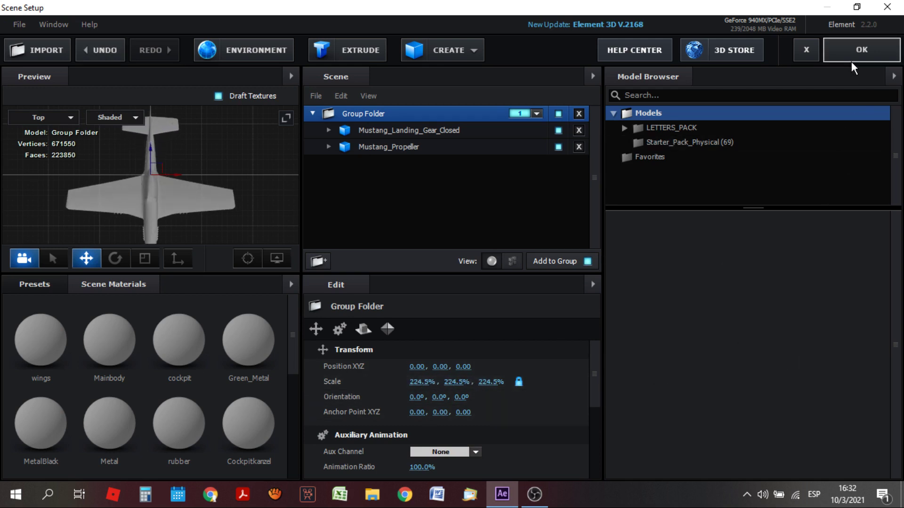
left_click(861, 50)
left_click_drag(524, 166, 520, 153)
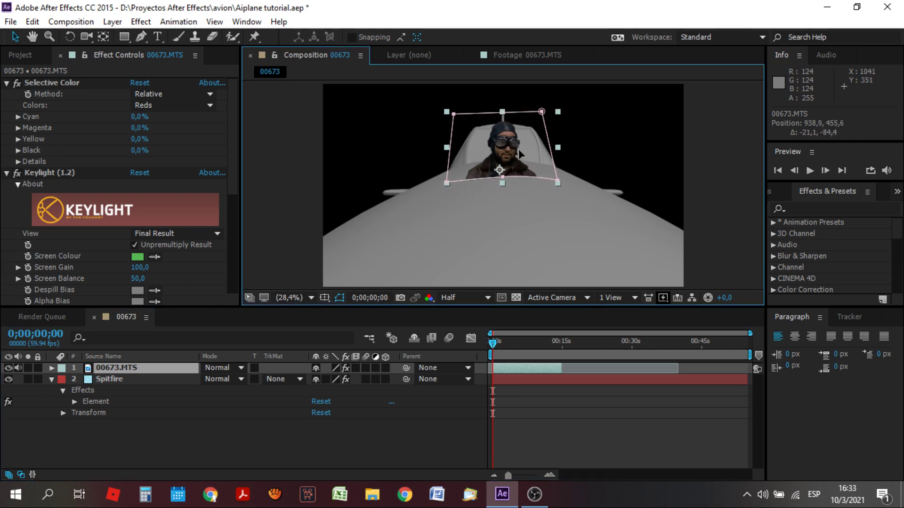
Set Element's World Scale to 1.95 and World Position Y to 109.
key("Return")
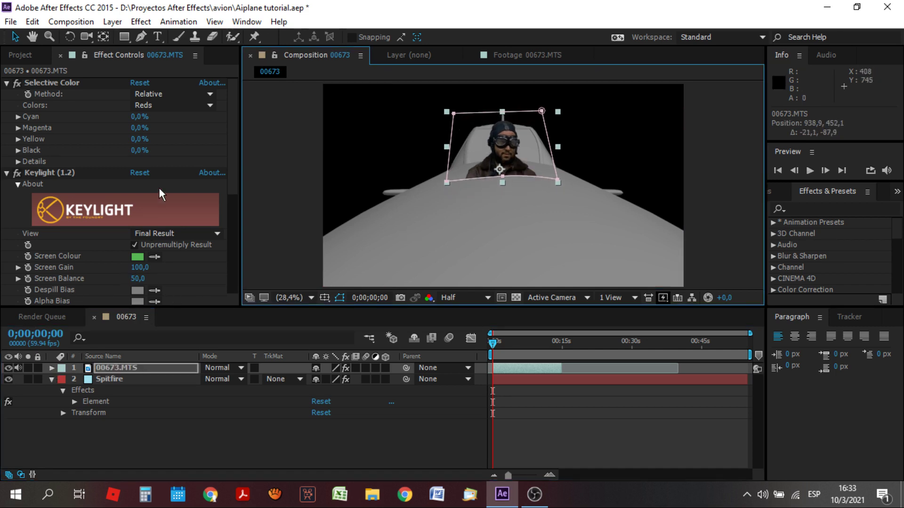
left_click(94, 403)
type("1,95")
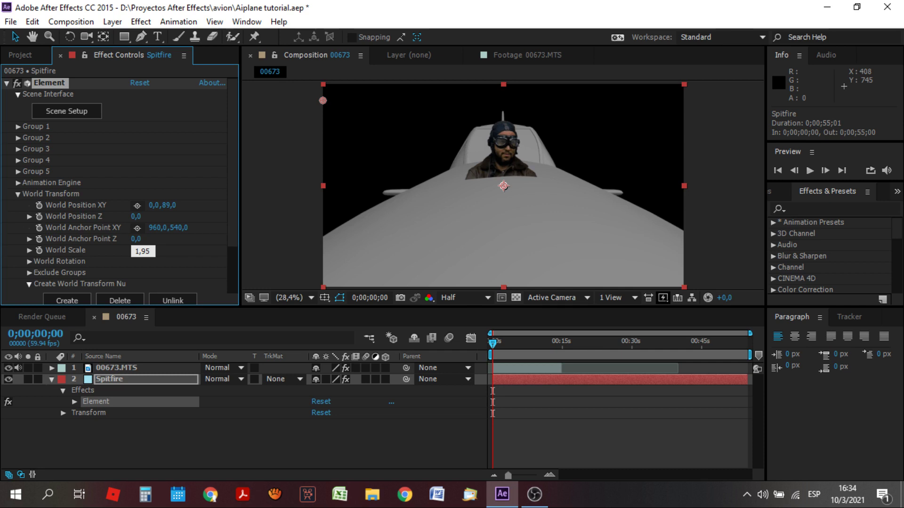
key("Return")
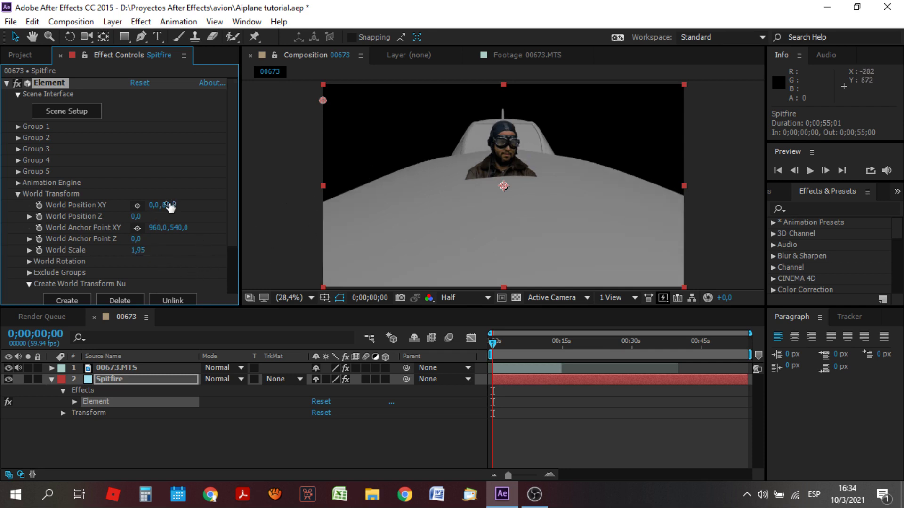
left_click_drag(179, 206, 183, 205)
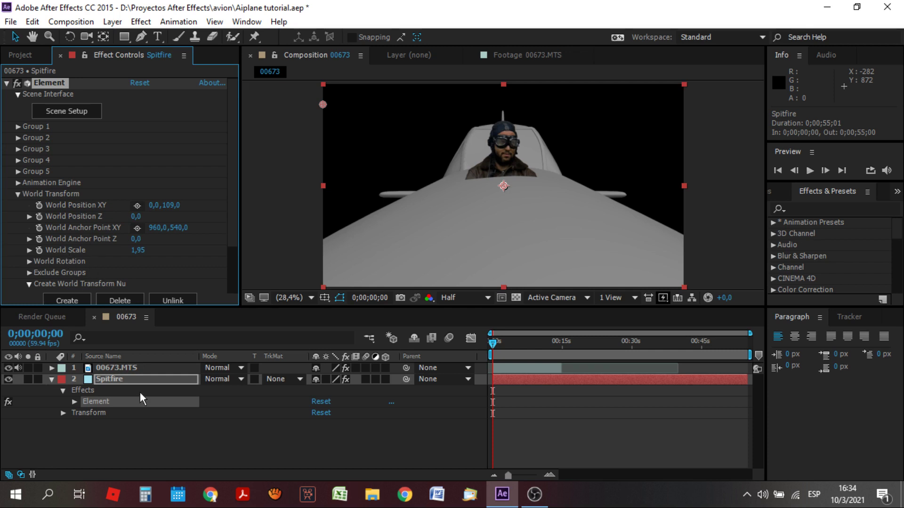
left_click(119, 368)
Scale the pilot footage to 75% and nudge its position to 948.9, 426.1.
left_click(51, 367)
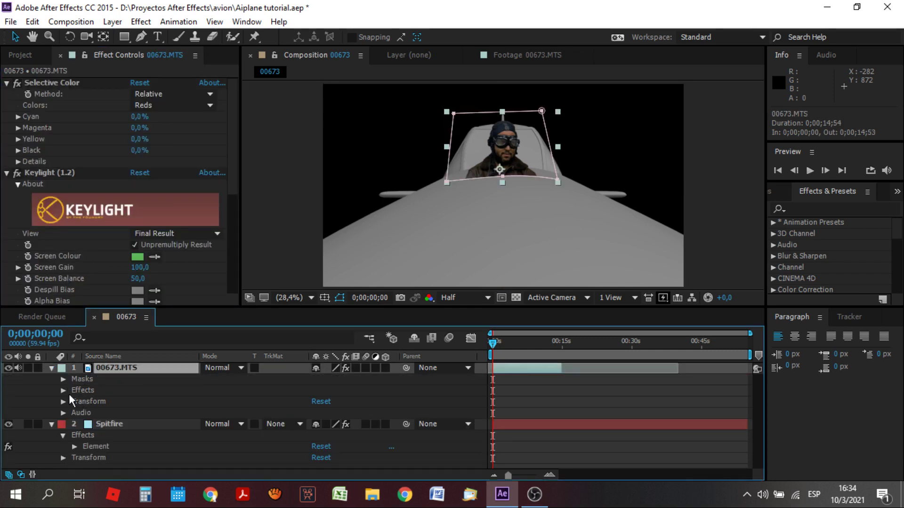
left_click(63, 402)
left_click(332, 436)
type("80")
key("Return")
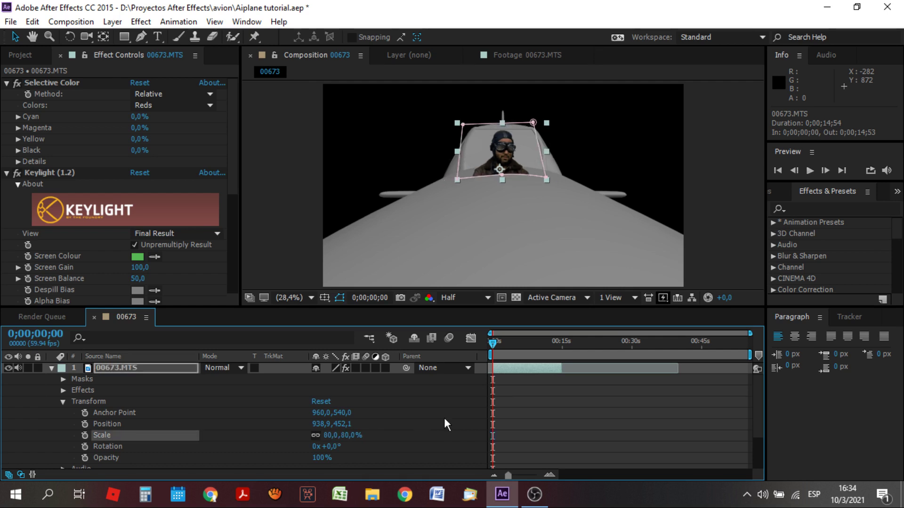
key("Up")
key("Up")
key("Up")
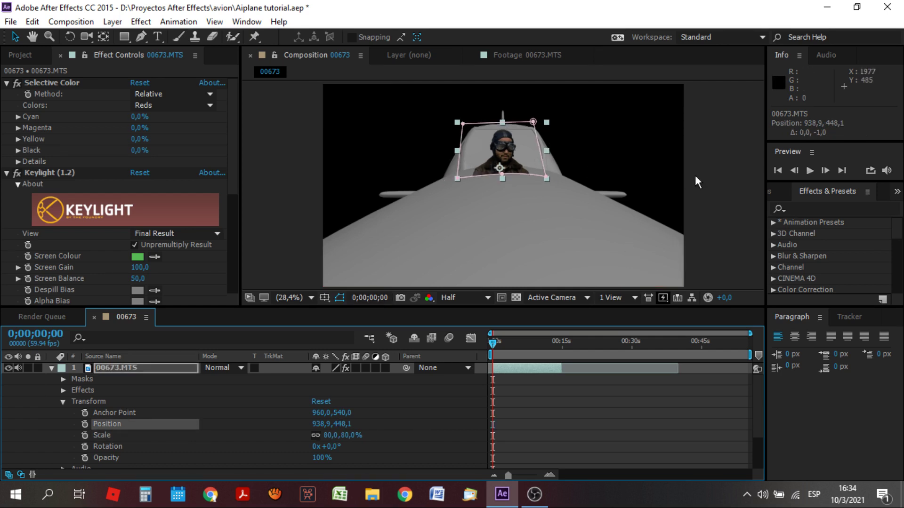
key("Up")
key("Up")
key("Up")
key("Right")
key("Right")
key("Right")
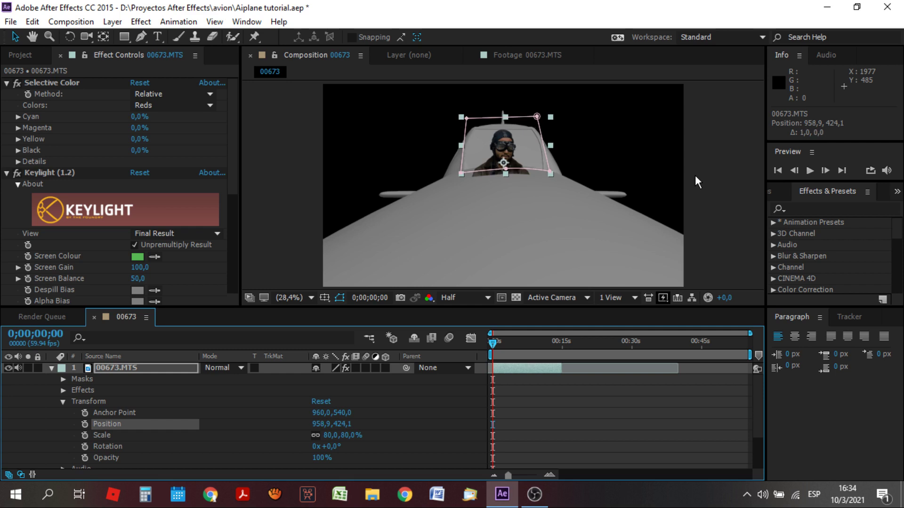
key("Up")
key("Up")
key("Up")
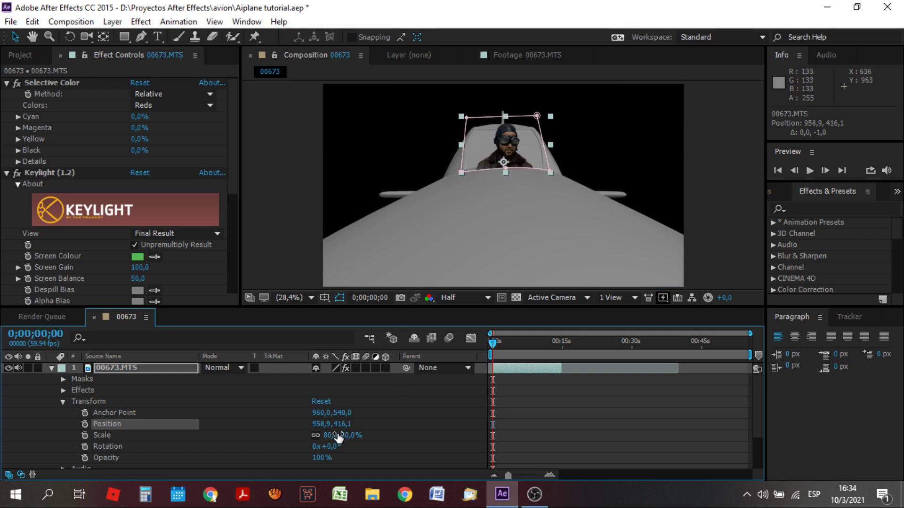
type("7")
key("Return")
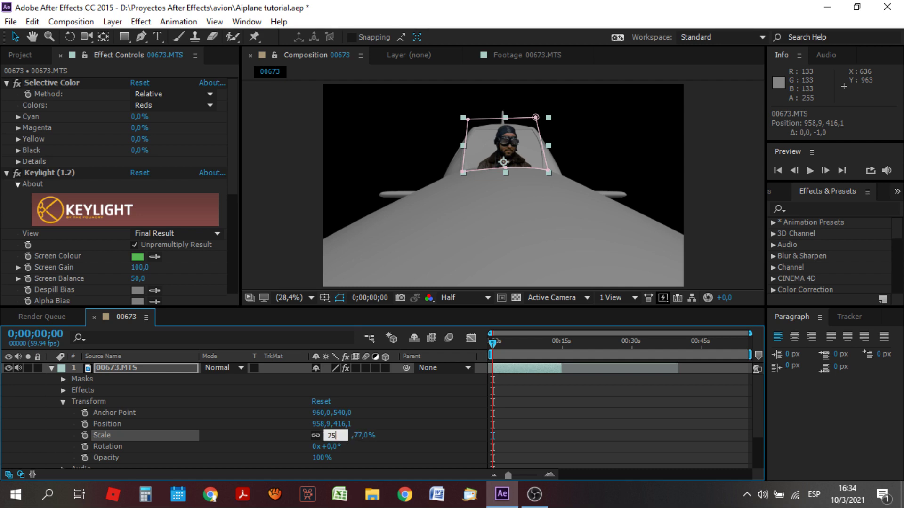
key("Return")
scroll(498, 151, "up", 2)
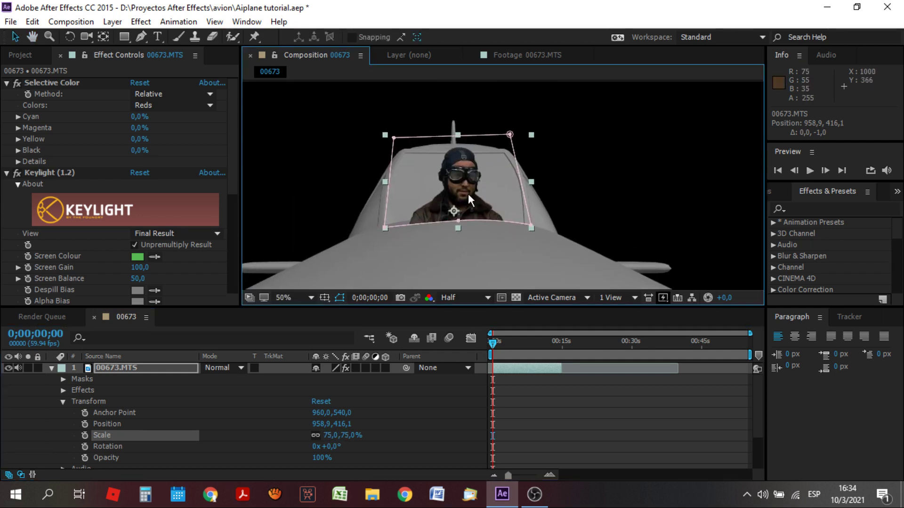
key("shift+Left")
key("shift+Down")
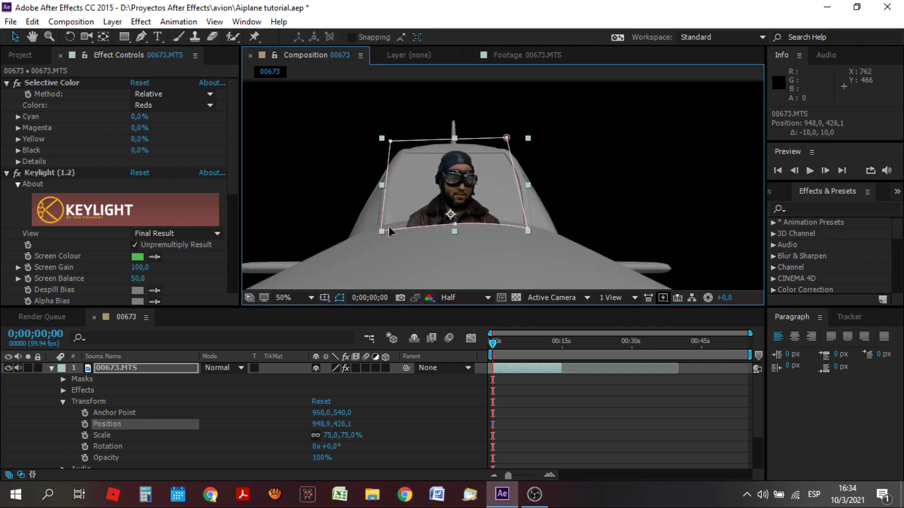
Reshape the pilot's Mask 1 corners to fit the cockpit canopy edges.
left_click_drag(384, 229, 383, 225)
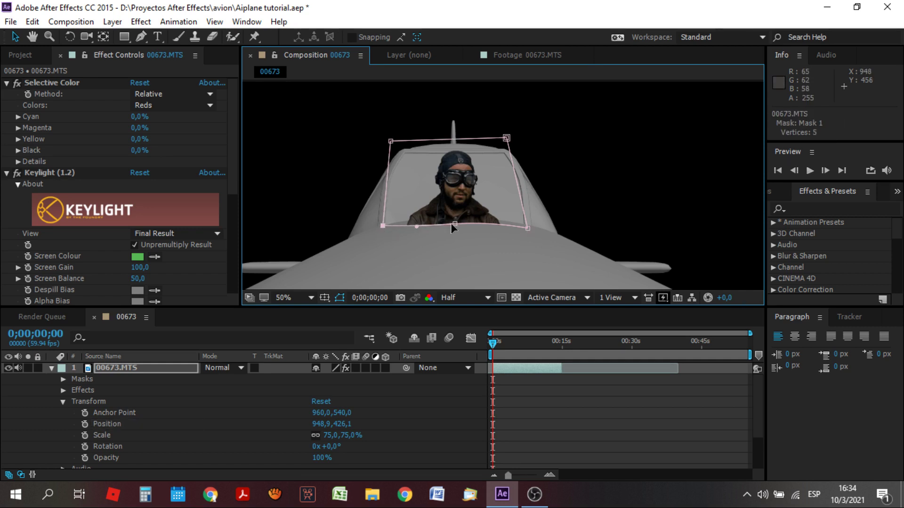
left_click_drag(450, 224, 451, 215)
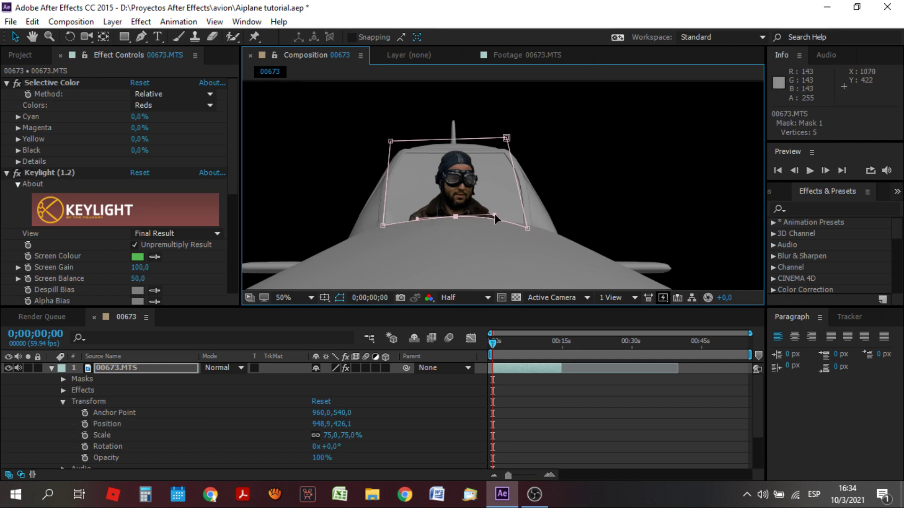
left_click_drag(528, 228, 526, 225)
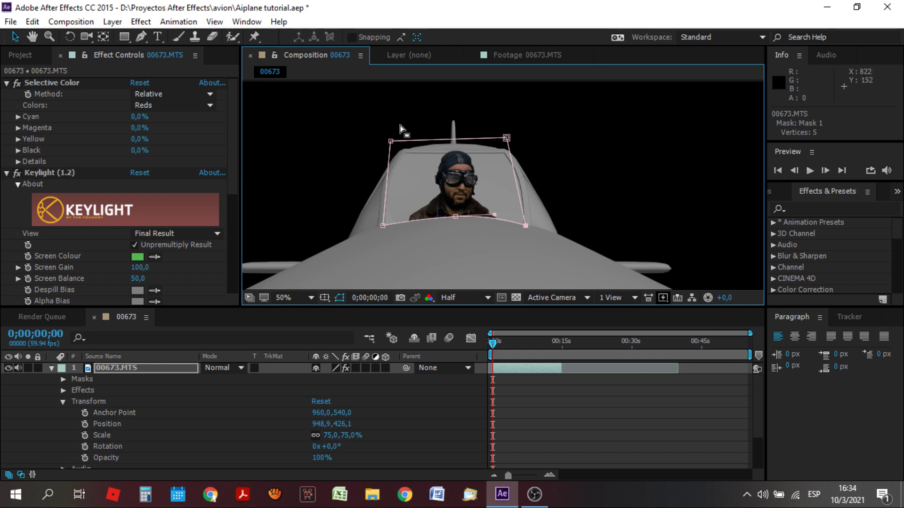
left_click_drag(506, 138, 509, 150)
left_click_drag(390, 141, 393, 151)
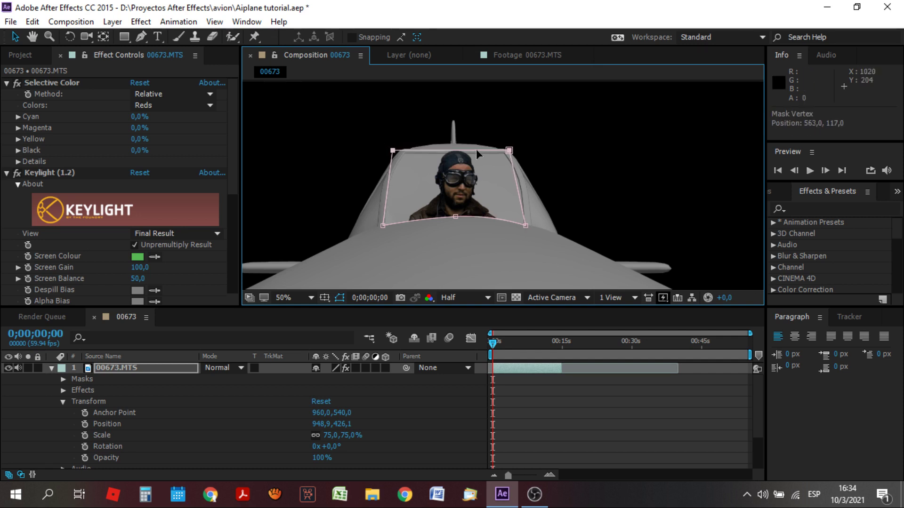
Expand the Spitfire layer's Element effect properties.
left_click(52, 367)
left_click(50, 381)
left_click(74, 403)
scroll(88, 423, "up", 2)
In Scene Setup, set Mustang_Propeller's Aux Channel to Channel 2.
left_click(67, 111)
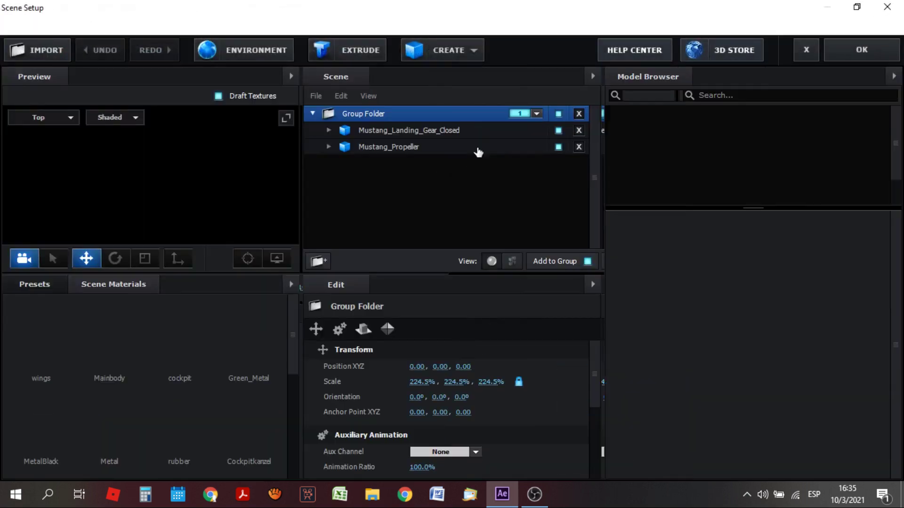
left_click(397, 147)
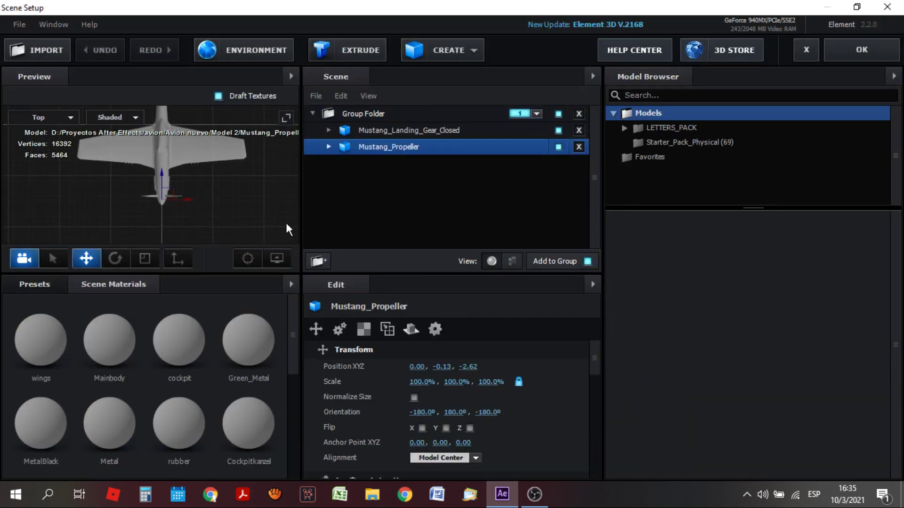
scroll(496, 403, "down", 5)
scroll(496, 403, "up", 1)
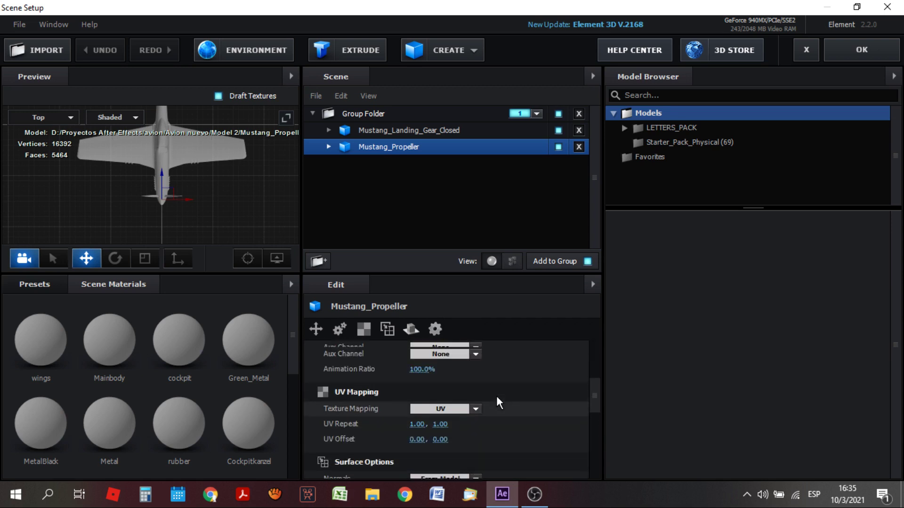
scroll(496, 397, "up", 1)
left_click(474, 367)
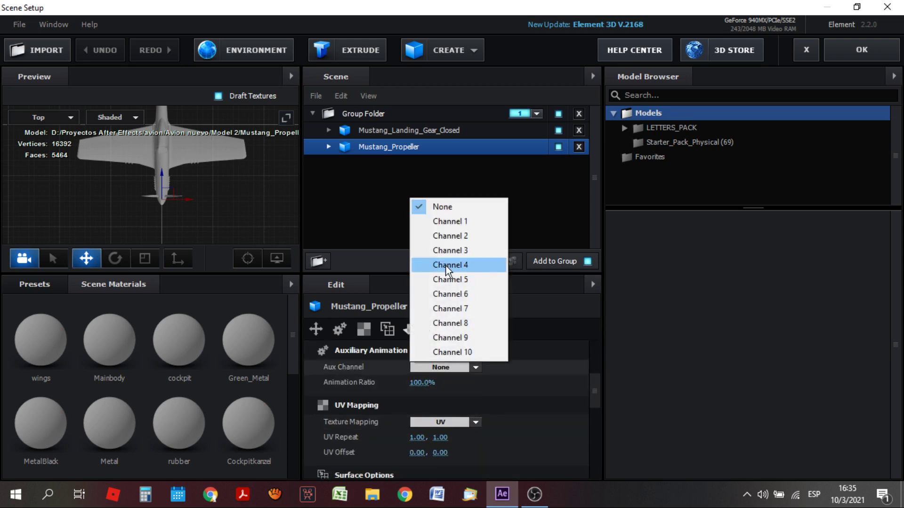
left_click(445, 236)
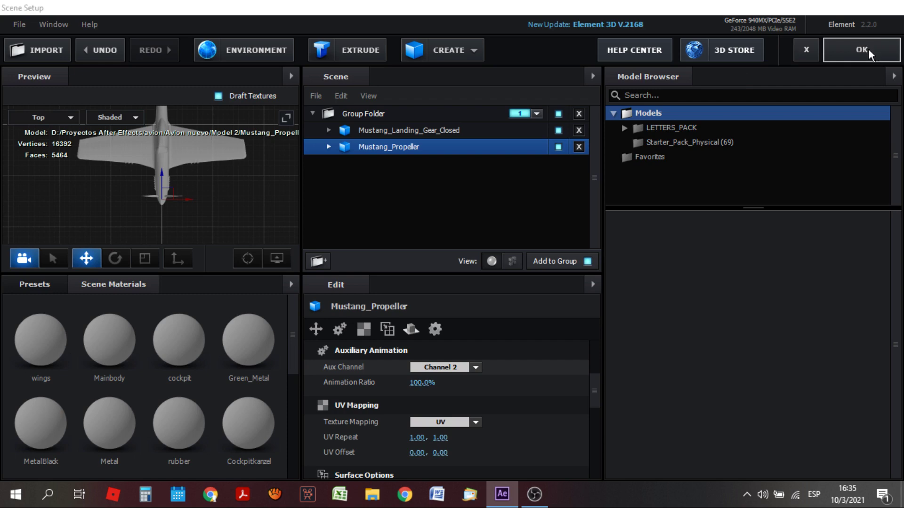
left_click(868, 54)
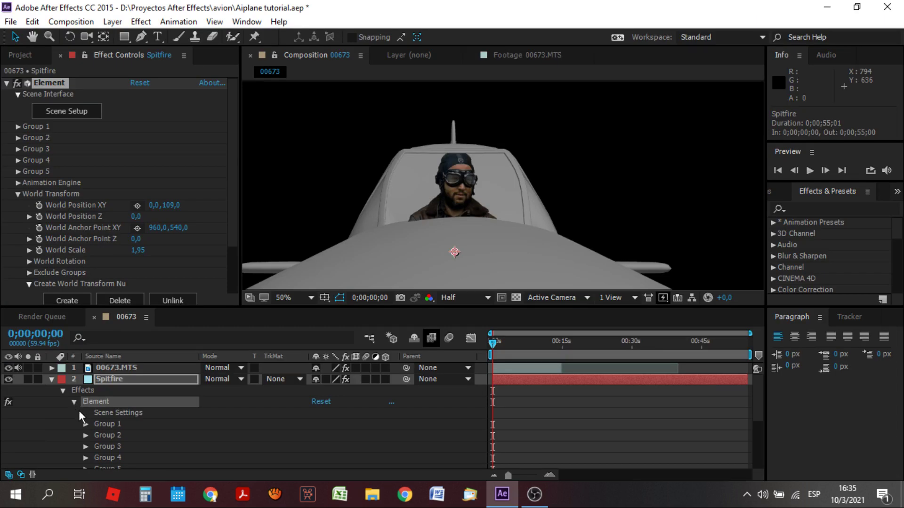
Enable keyframing on Group 1's Particle Replicator Position XY and Position Z.
scroll(79, 409, "down", 2)
left_click(86, 391)
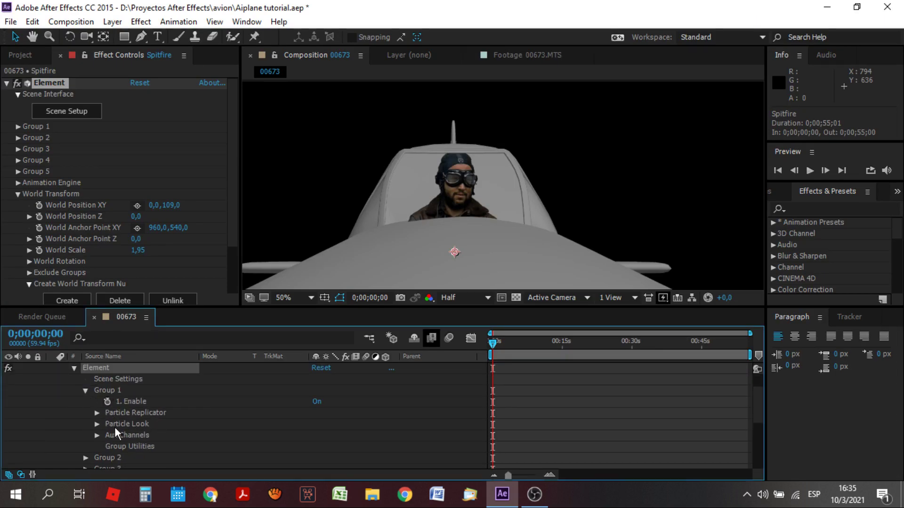
scroll(115, 428, "down", 2)
left_click(96, 391)
scroll(182, 420, "down", 2)
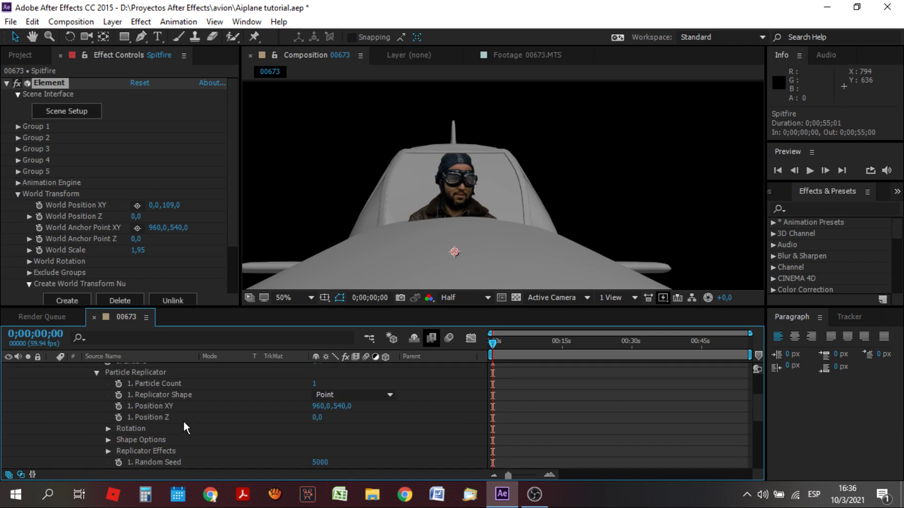
left_click(118, 406)
left_click(118, 417)
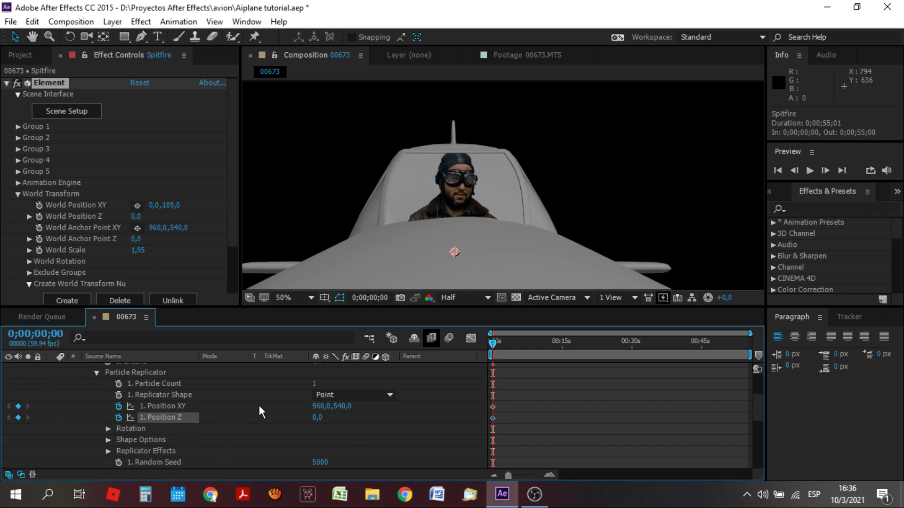
At 0;00;14;49, set replicator Position Z to 3500 and fit the viewer.
left_click(561, 343)
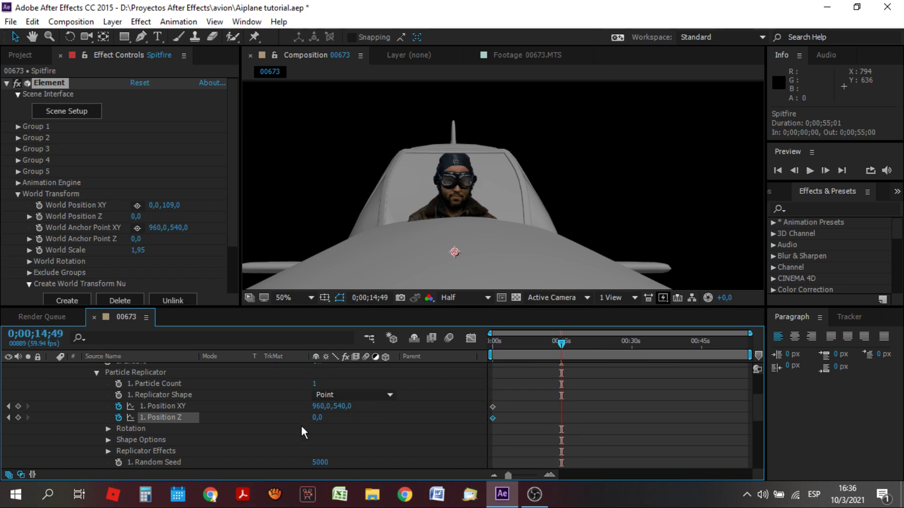
left_click_drag(318, 417, 241, 418)
left_click_drag(315, 417, 327, 416)
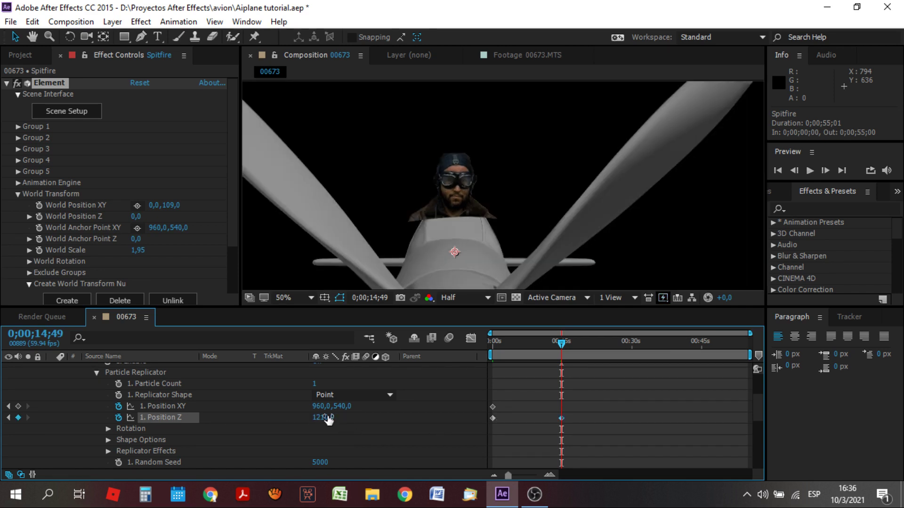
left_click_drag(320, 418, 411, 418)
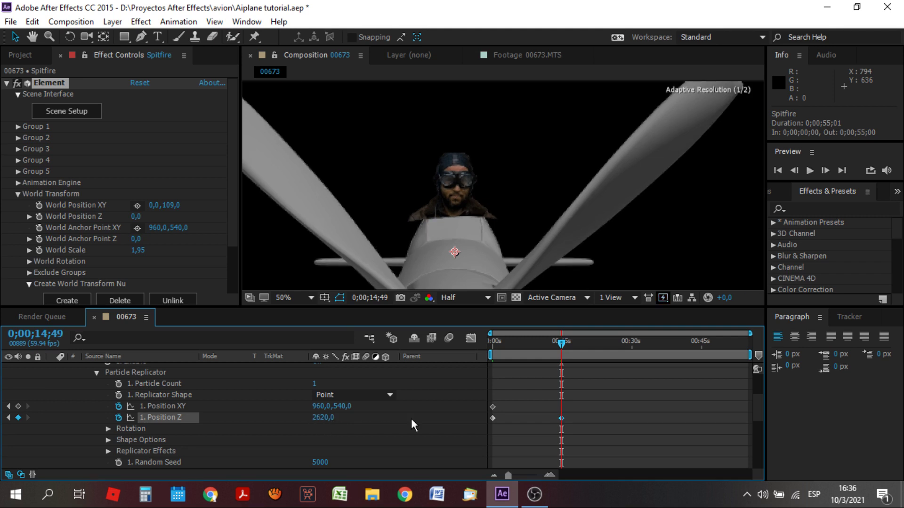
left_click_drag(308, 413, 377, 417)
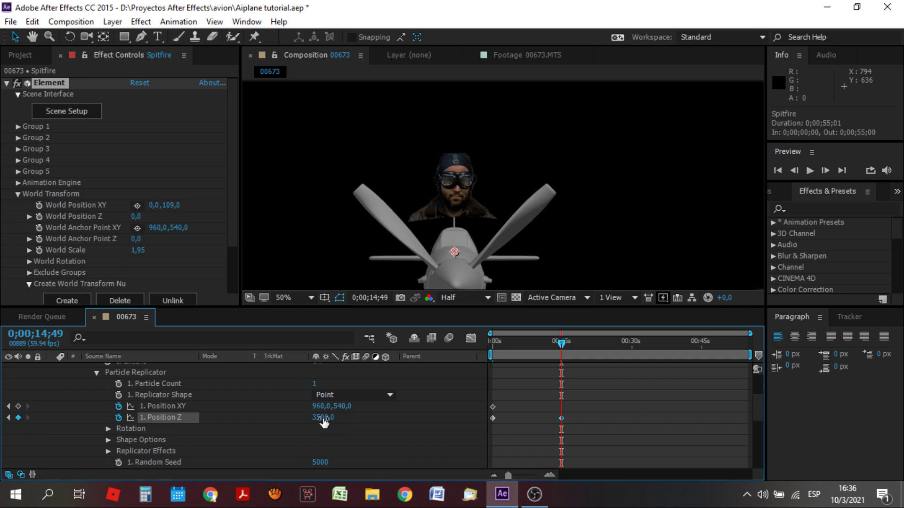
left_click(298, 295)
left_click(317, 55)
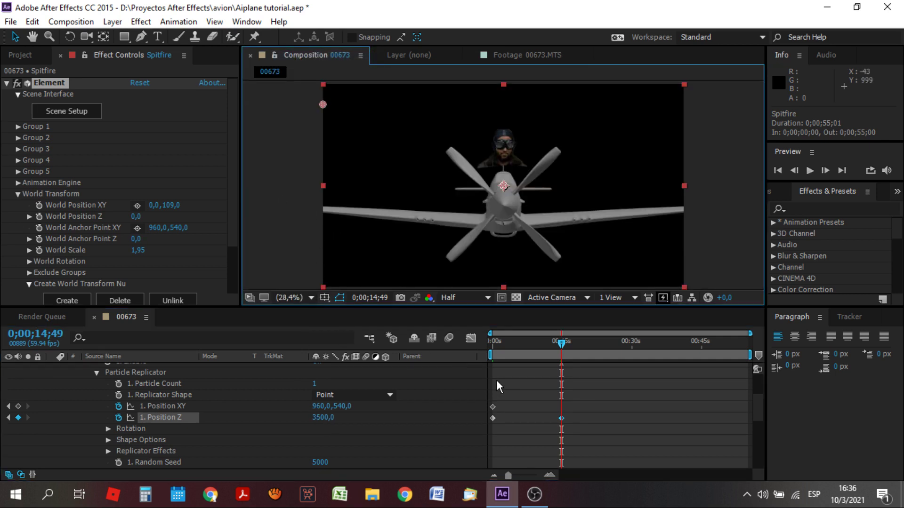
Add a Position XY keyframe at 0;00;14;49 on the Spitfire layer and return to the start.
left_click(18, 406)
left_click(449, 427)
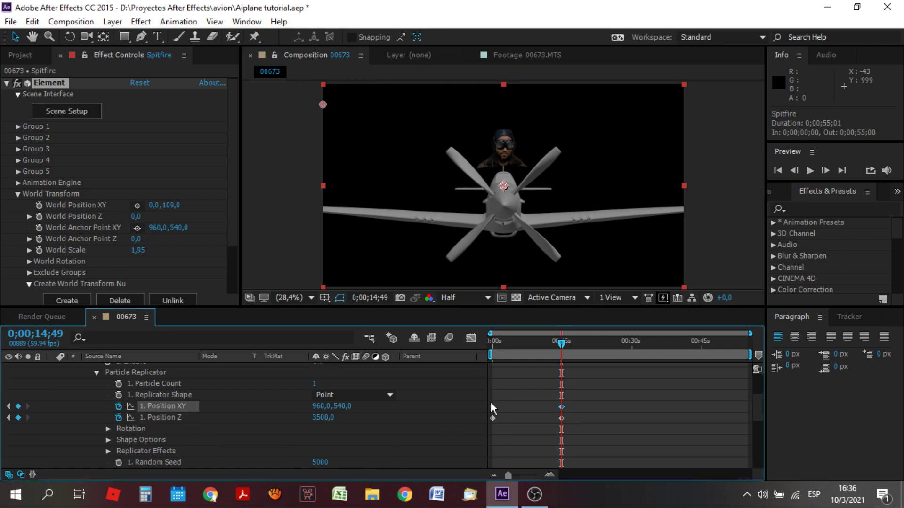
left_click(485, 343)
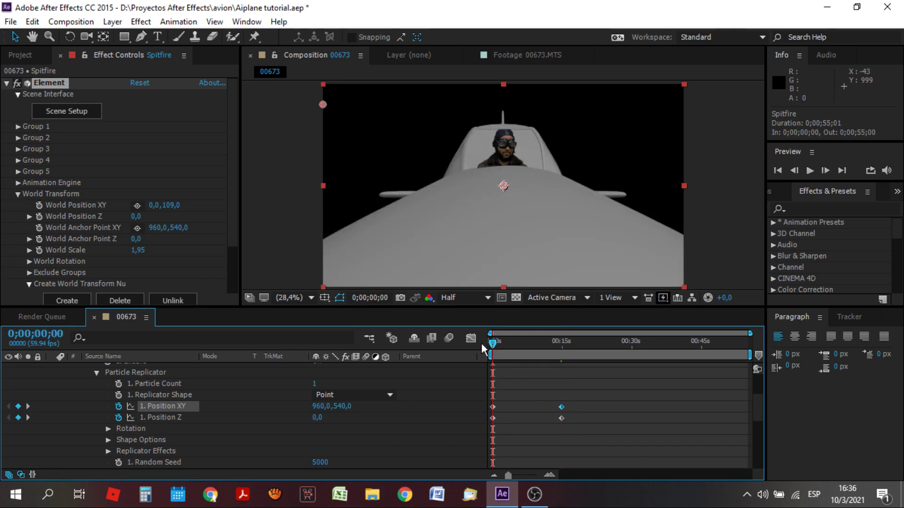
Preview the plane animation at Third resolution, stopping at 0;00;12;58, then rewind to 0.
left_click(475, 296)
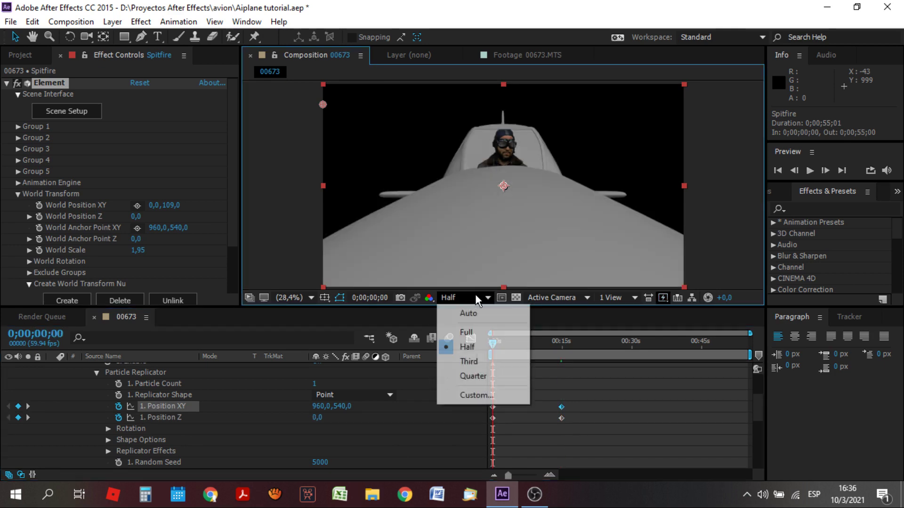
left_click(469, 362)
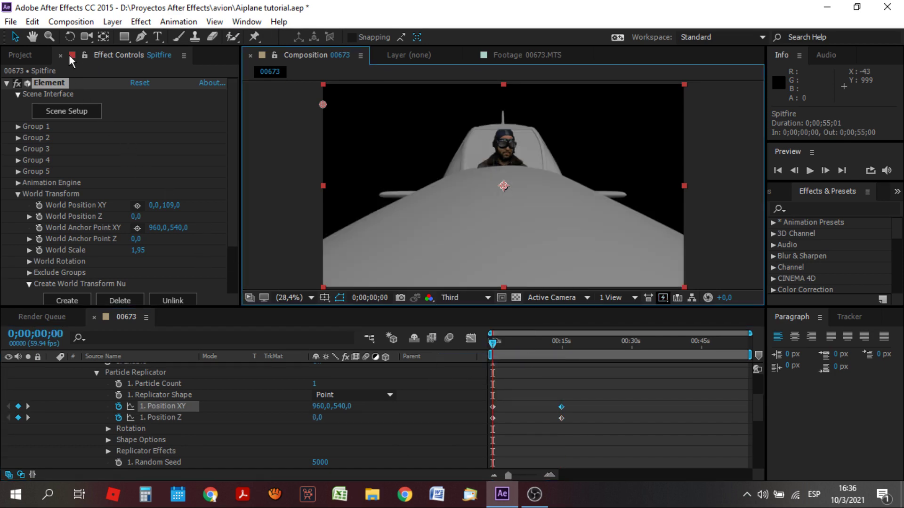
left_click(72, 22)
mouse_move(222, 199)
left_click(329, 200)
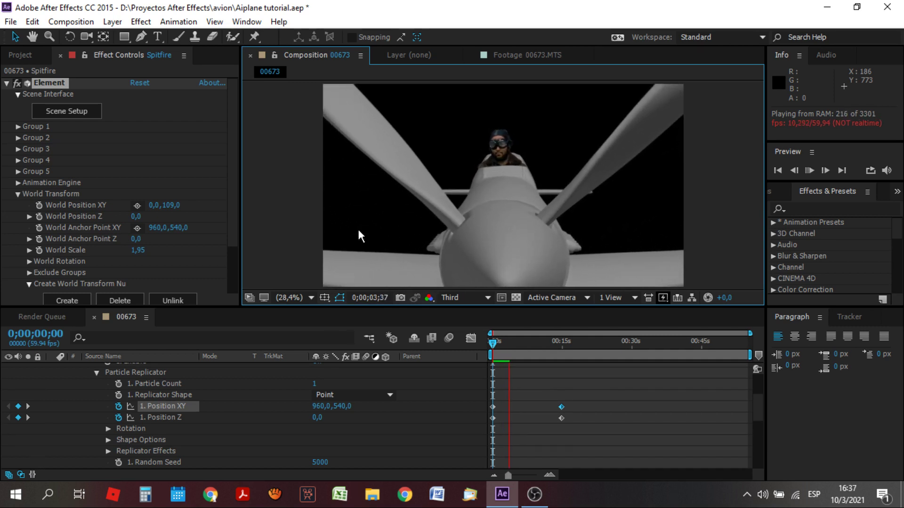
left_click(553, 342)
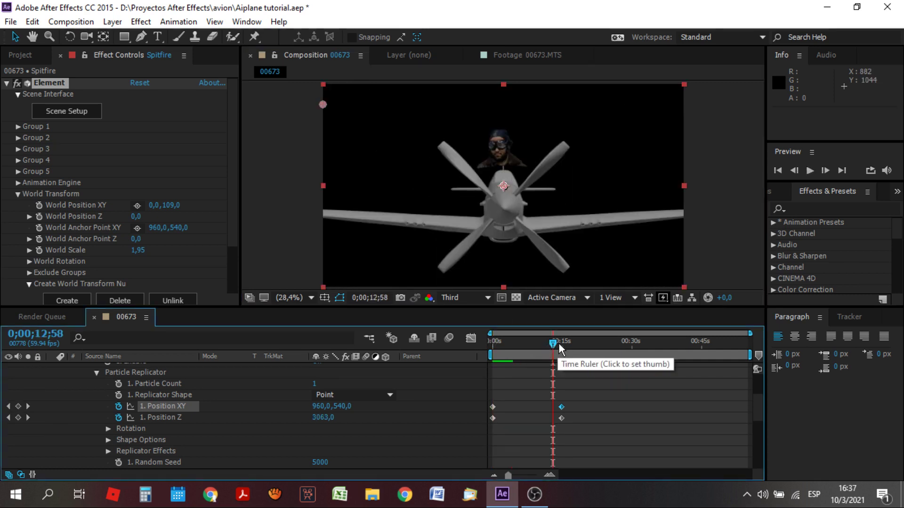
left_click_drag(555, 342, 488, 343)
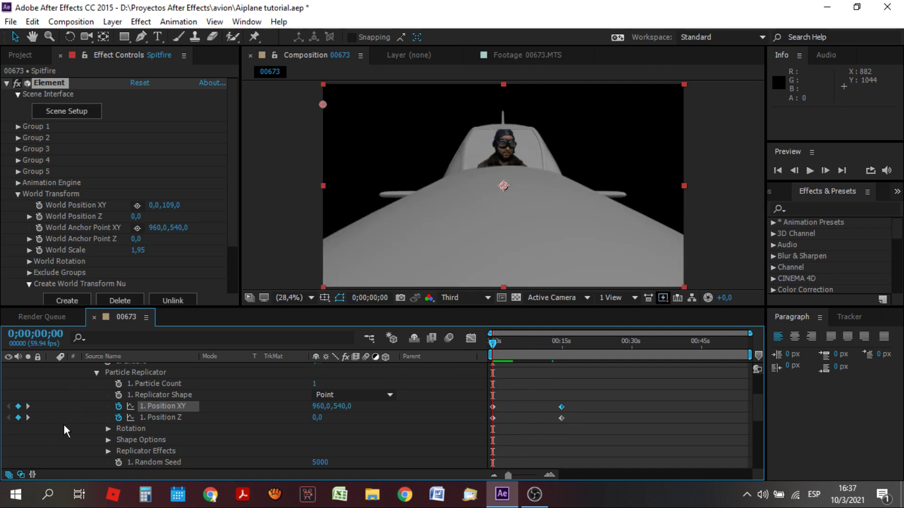
scroll(63, 425, "up", 2)
scroll(64, 425, "up", 1)
scroll(55, 408, "up", 2)
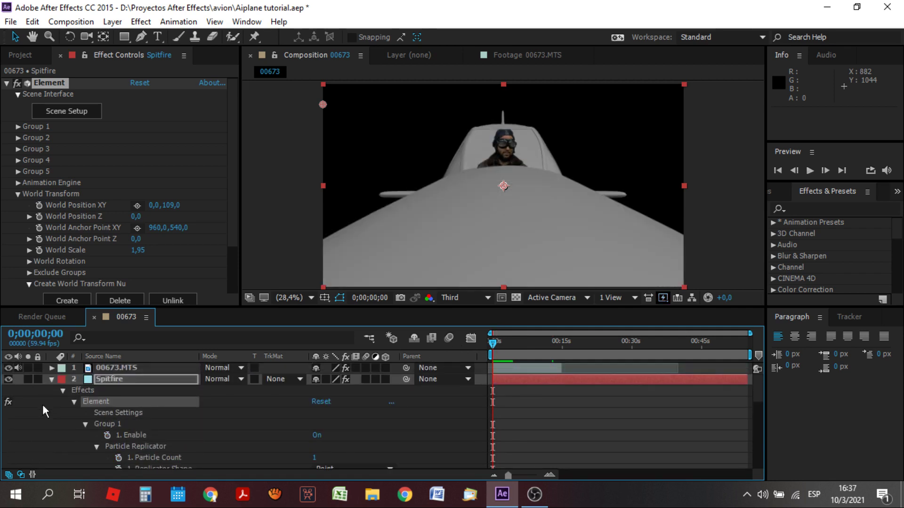
Enable Position and Scale keyframes on 00673.MTS and move to 0;00;14;41.
left_click(51, 380)
left_click(51, 368)
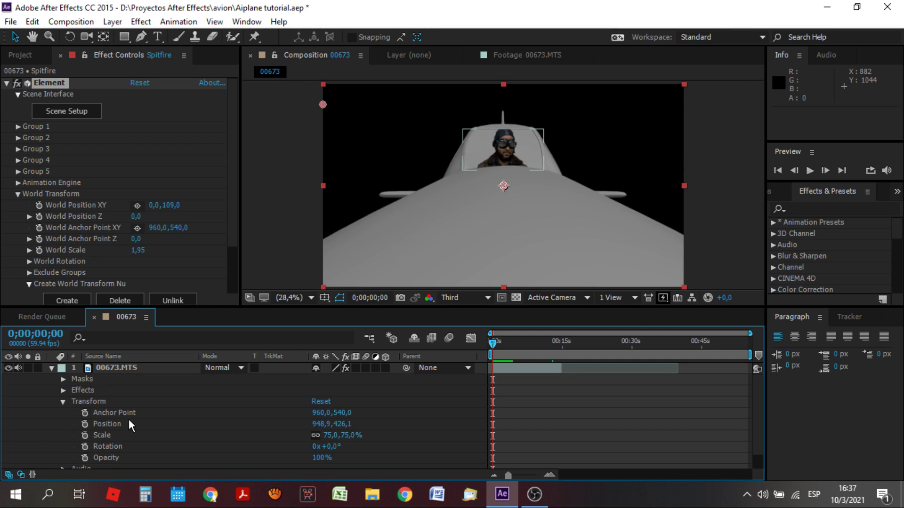
left_click(86, 424)
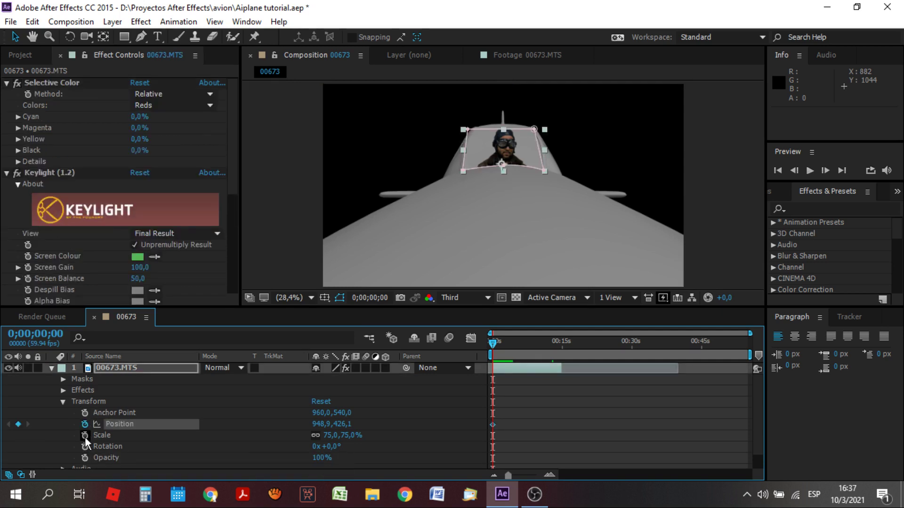
left_click(85, 436)
left_click(559, 341)
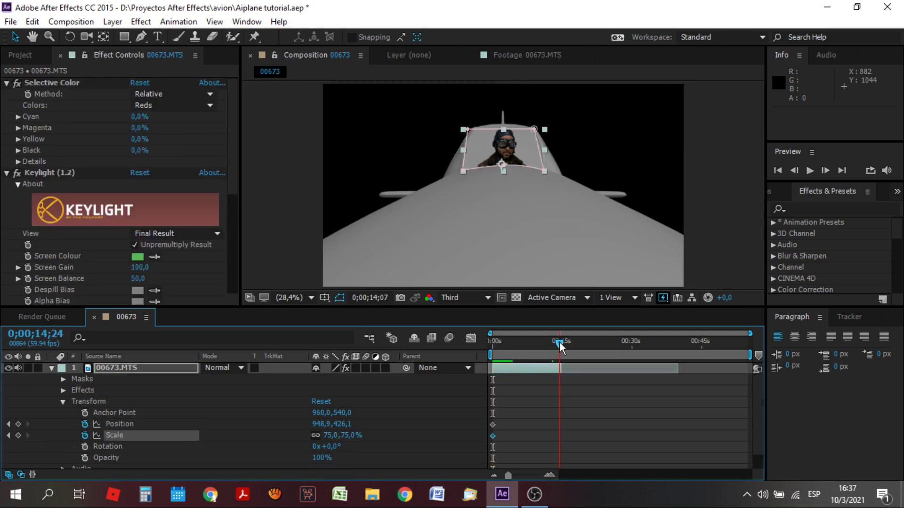
left_click_drag(560, 342, 561, 341)
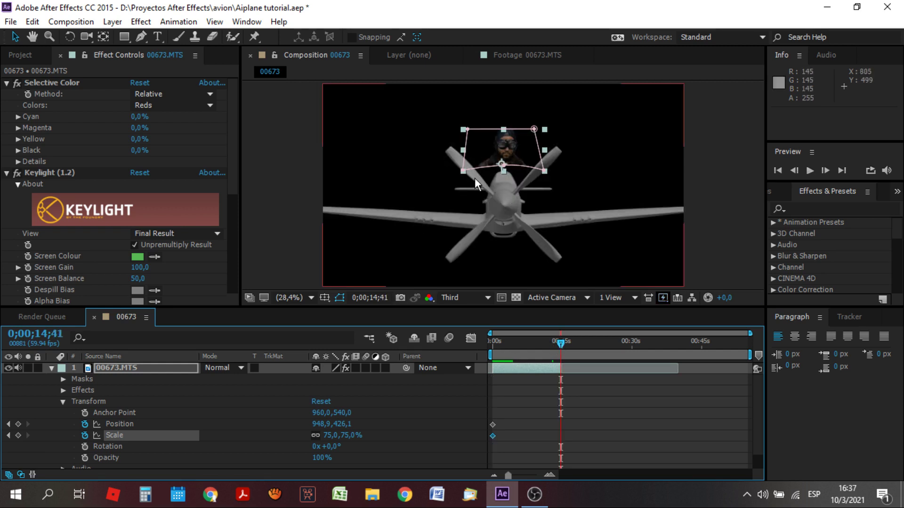
Shift the pilot footage down and shrink it to 18% scale inside the cockpit.
key("Down")
key("Down")
key("Down")
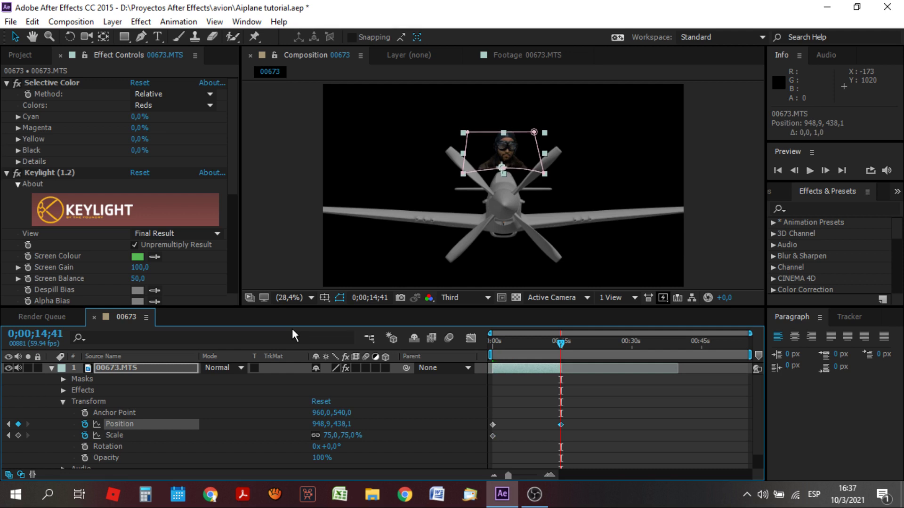
key("Down")
key("Down")
key("Down")
key("Down")
key("Down")
key("Down")
key("Down")
key("Down")
key("Down")
key("Down")
key("Down")
key("Down")
key("Down")
key("Down")
key("Down")
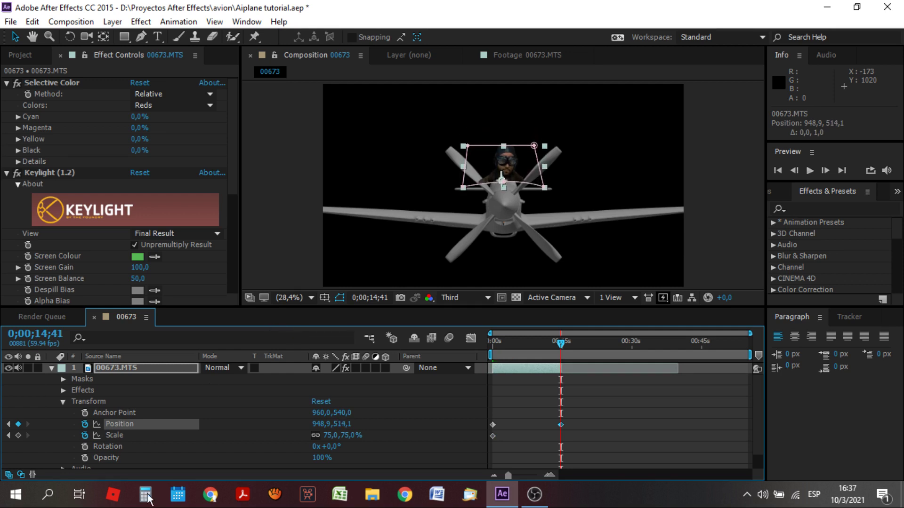
left_click_drag(330, 435, 306, 435)
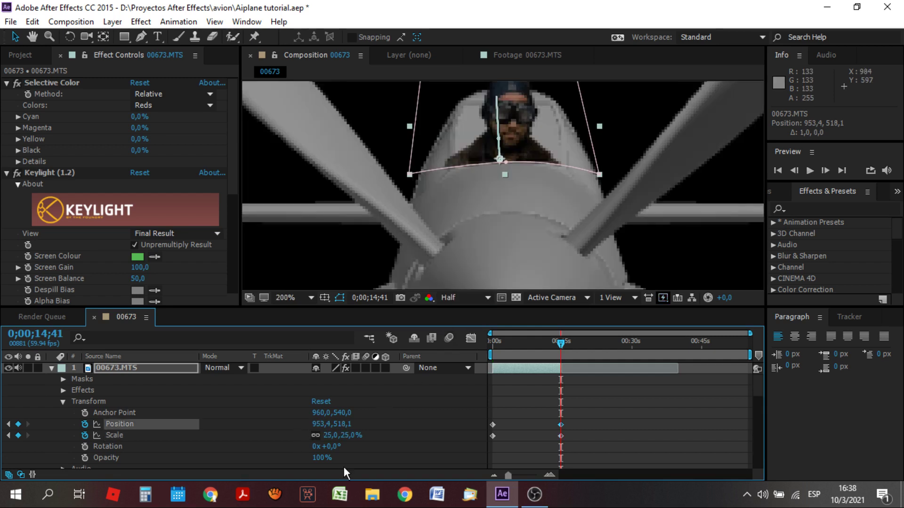
left_click(331, 435)
type("0")
key("Return")
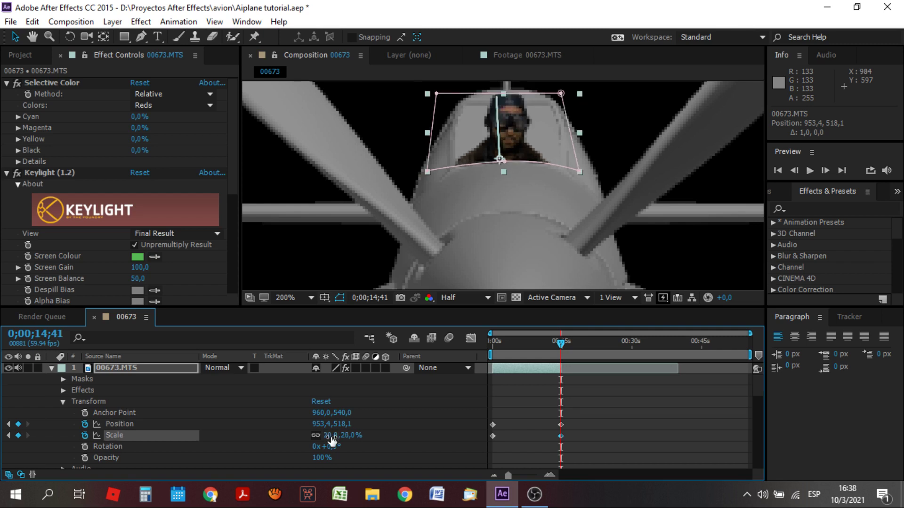
left_click(331, 436)
type("18")
key("Return")
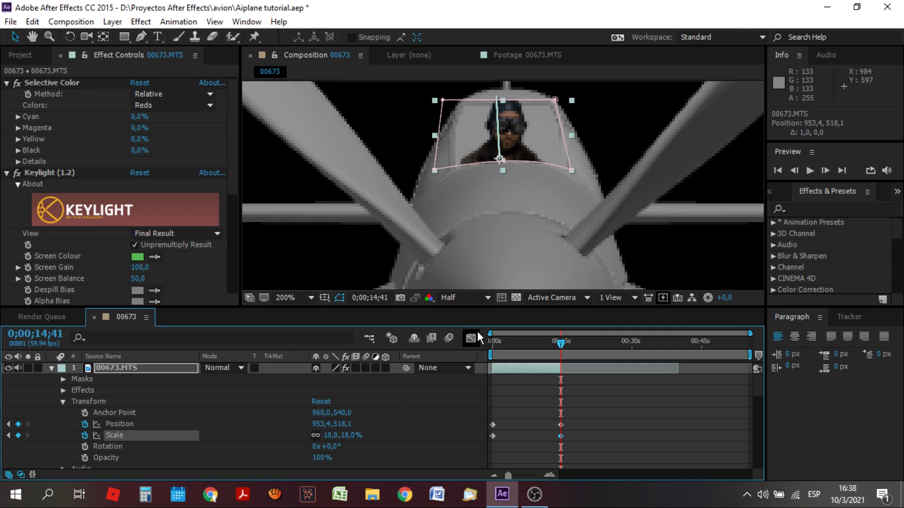
key("Right")
key("Right")
key("Right")
key("Down")
key("Right")
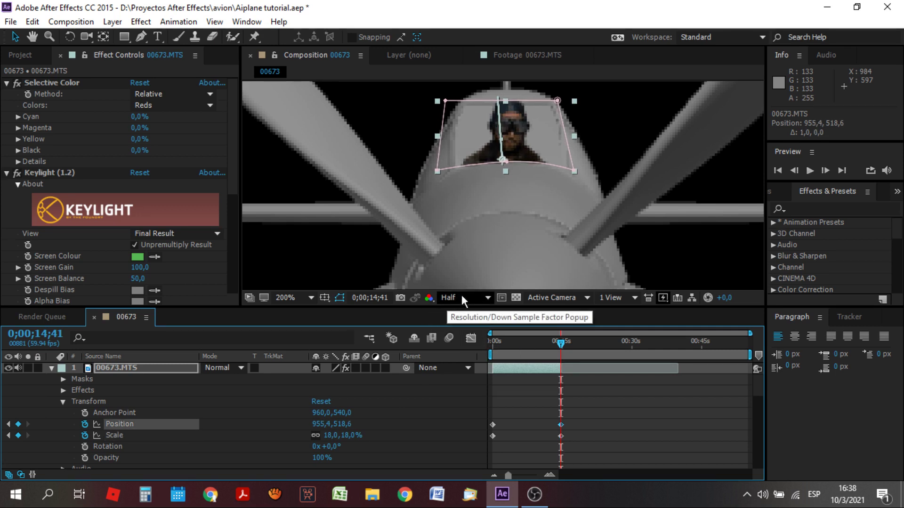
Fit the whole composition in the viewer and deselect the pilot layer.
left_click(298, 295)
left_click(326, 72)
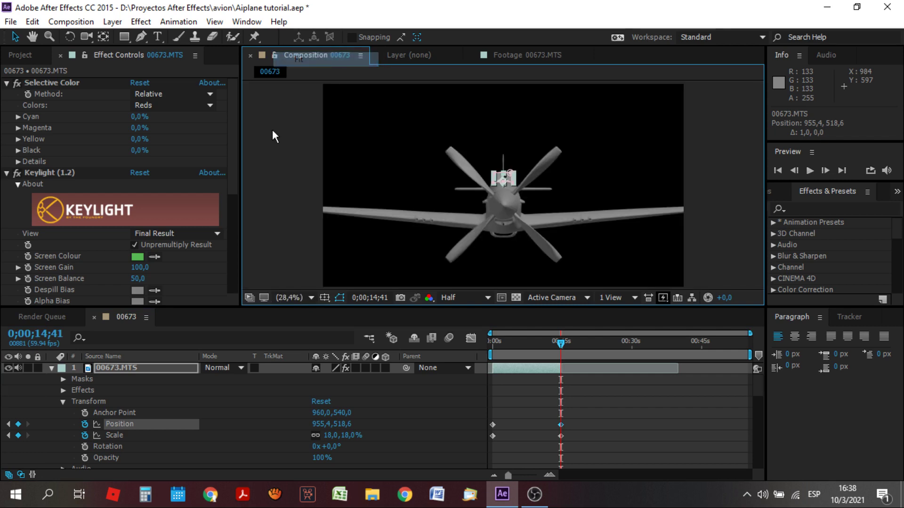
left_click(634, 424)
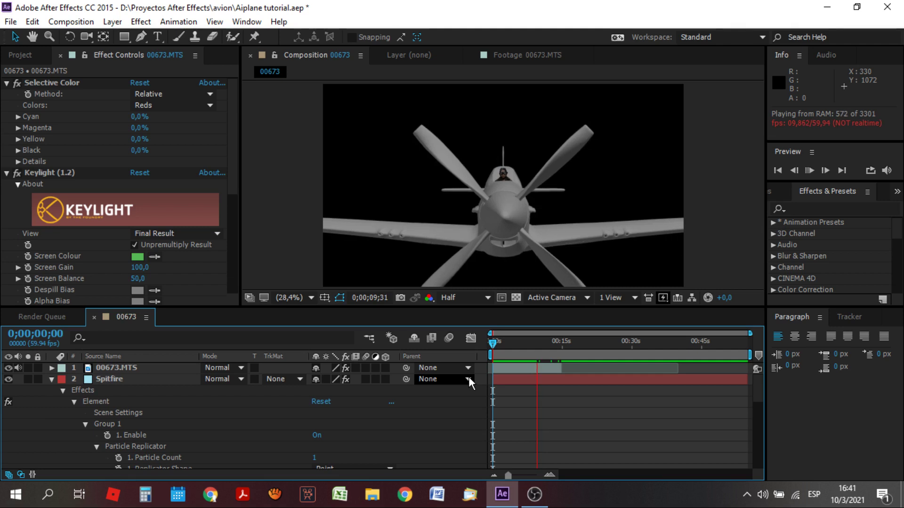
Stop playback and expand the Spitfire Element effect to Aux Channels > Channel 2.
key("space")
left_click(53, 379)
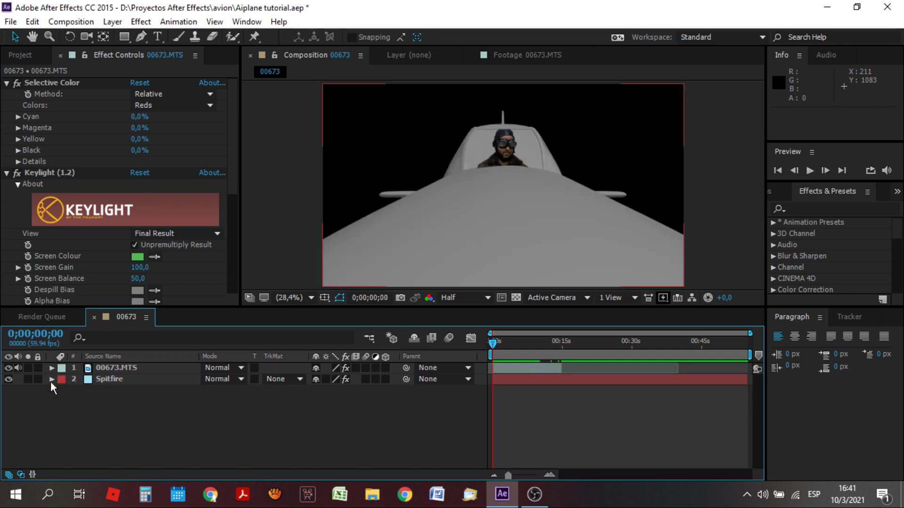
left_click(51, 381)
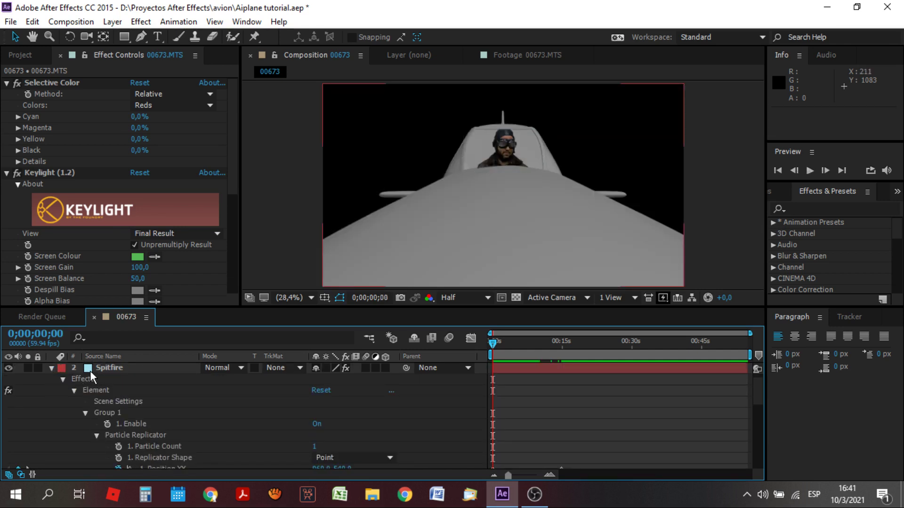
left_click(103, 372)
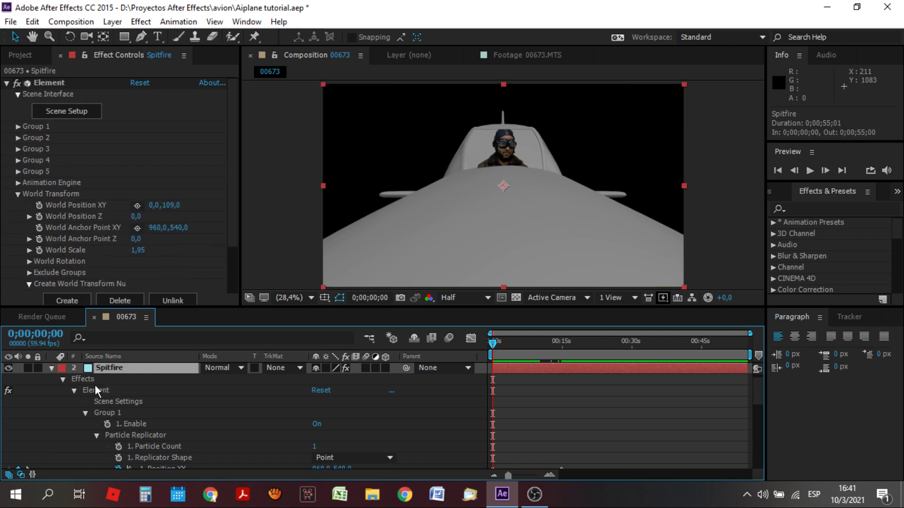
left_click(91, 389)
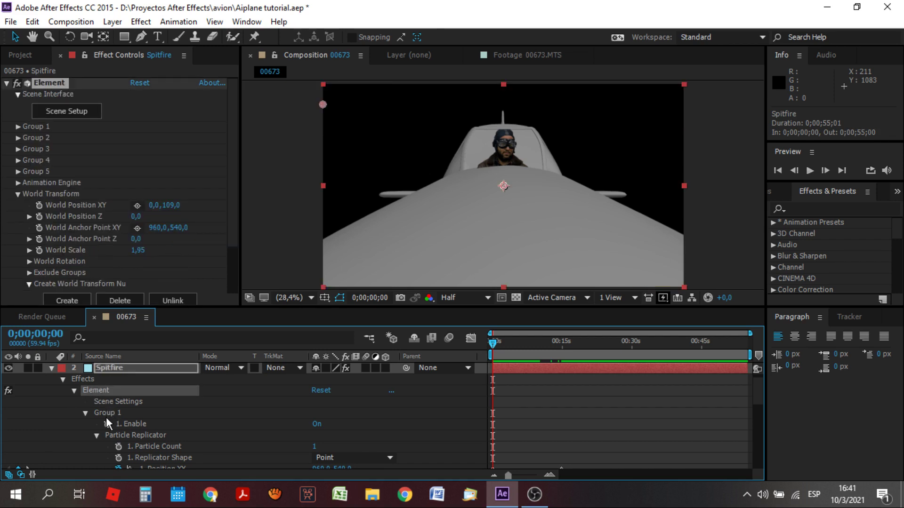
scroll(106, 417, "down", 1)
scroll(127, 415, "down", 1)
scroll(126, 415, "down", 1)
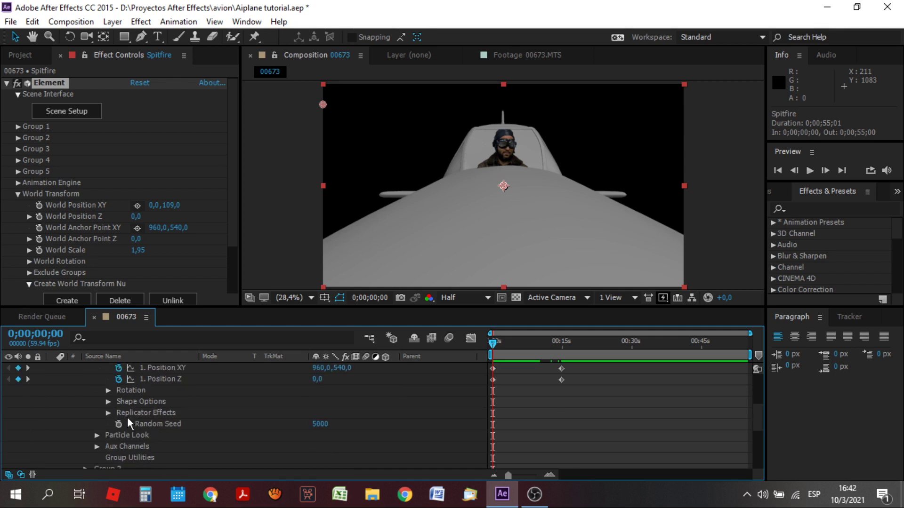
left_click(98, 446)
scroll(131, 445, "down", 2)
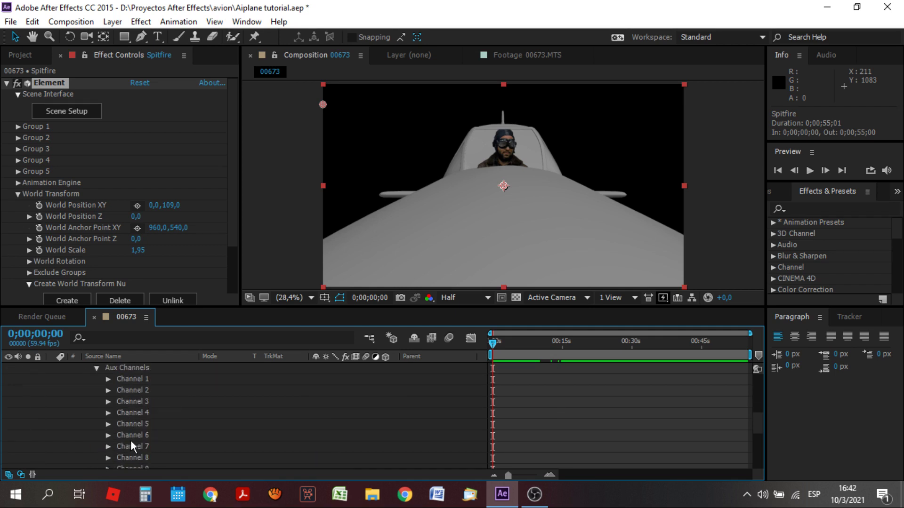
left_click(107, 391)
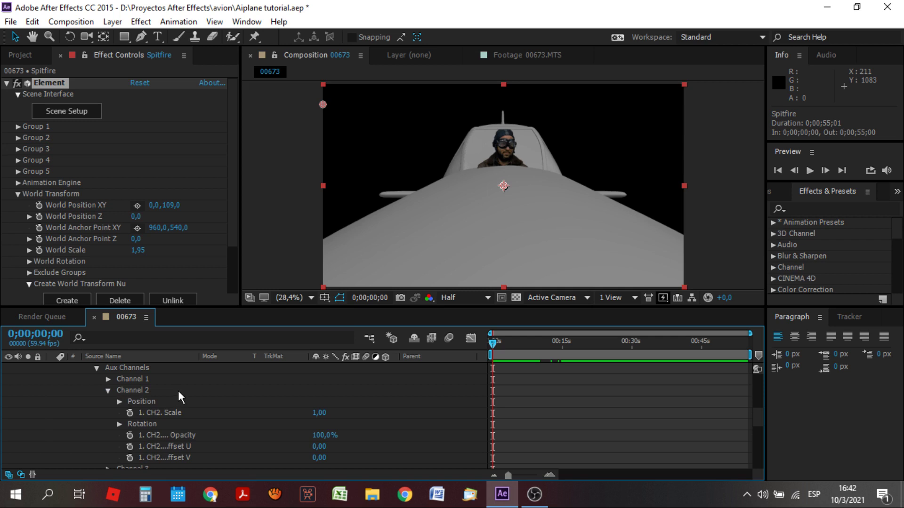
Set Channel 2 Rotation Z to 9° and keyframe it at 0;00;00;00.
left_click(527, 345)
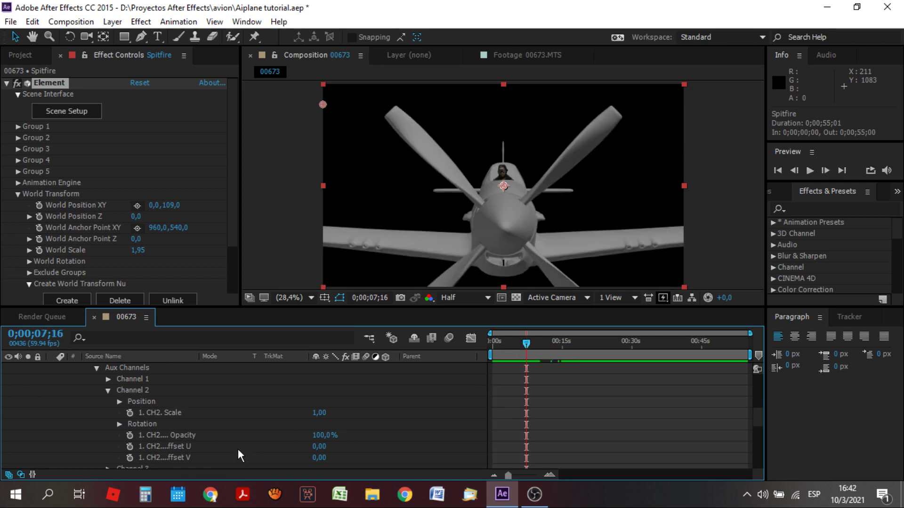
left_click(120, 425)
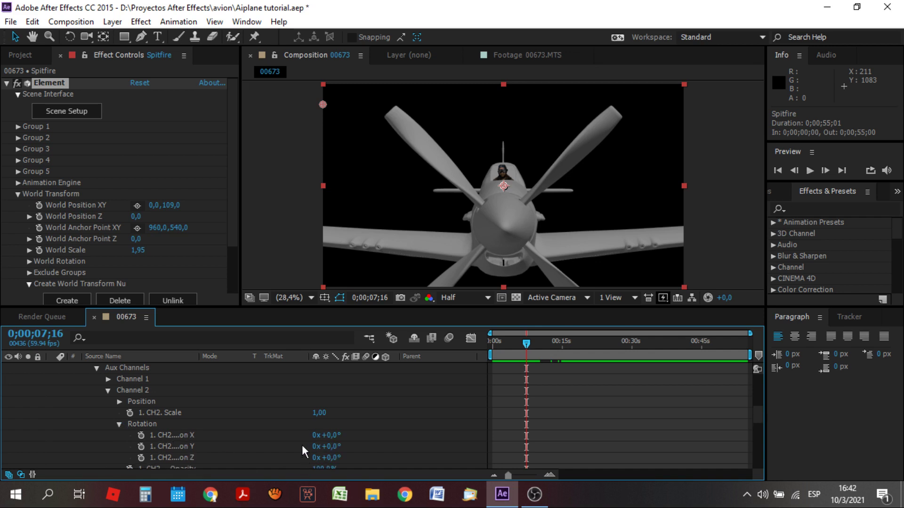
scroll(302, 445, "down", 3)
left_click_drag(325, 423, 335, 424)
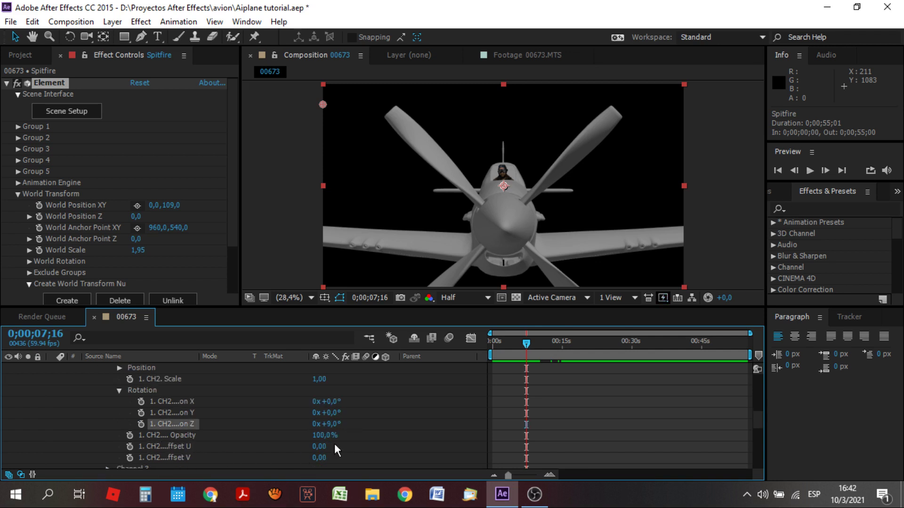
left_click_drag(501, 343, 485, 344)
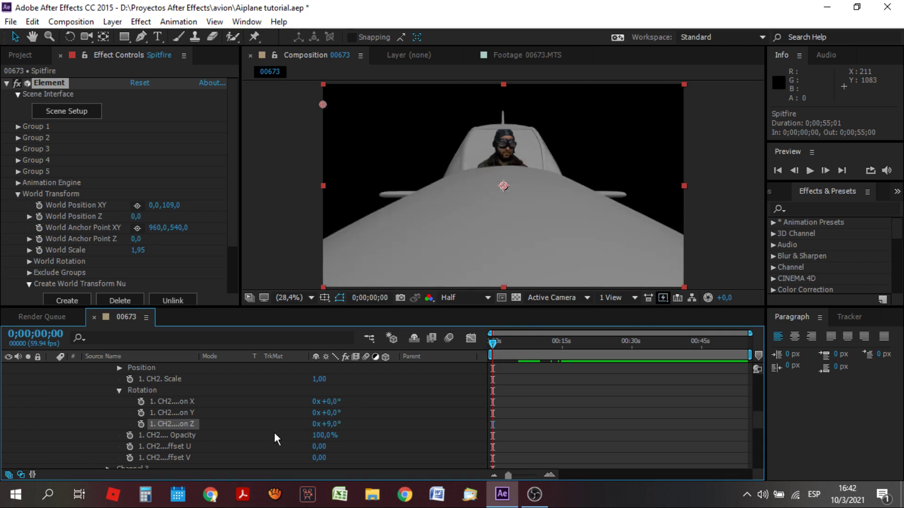
left_click(141, 424)
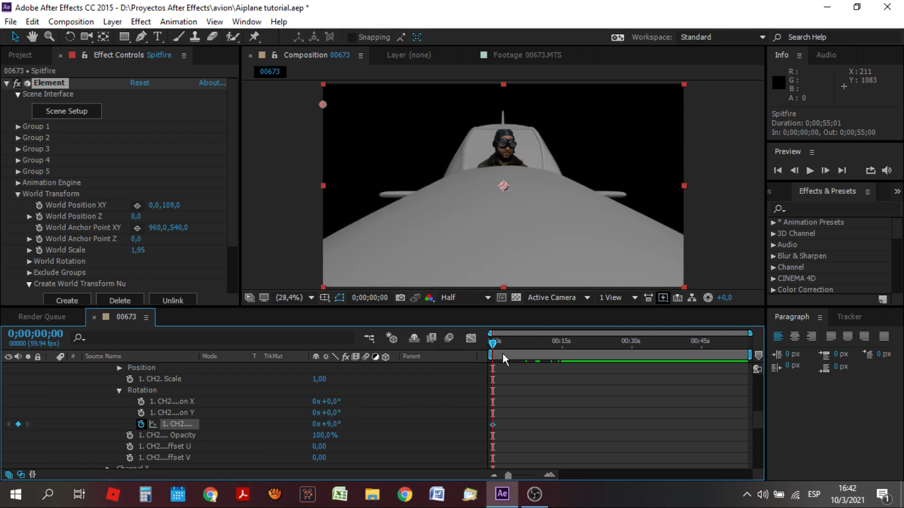
Keyframe Channel 2 Rotation Z at 0;00;14;58 to 500000x+45° so the propeller spins.
left_click(561, 343)
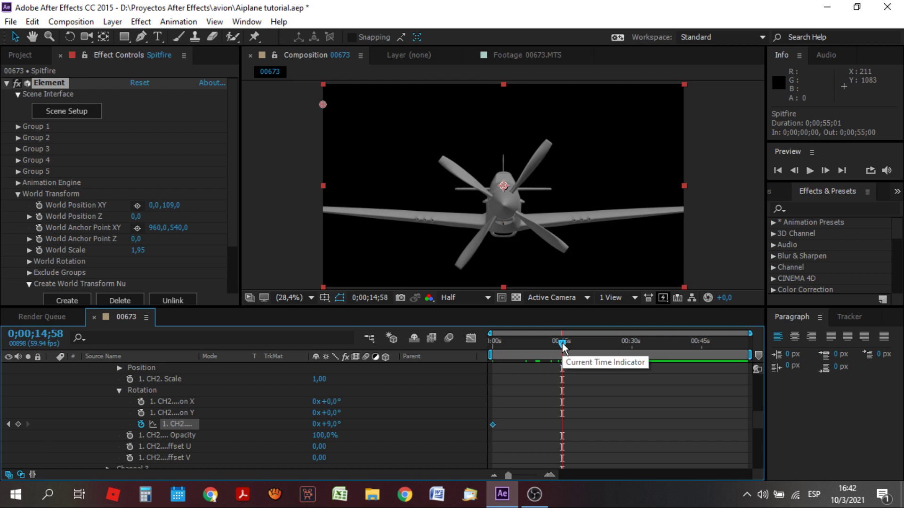
left_click_drag(334, 426, 352, 422)
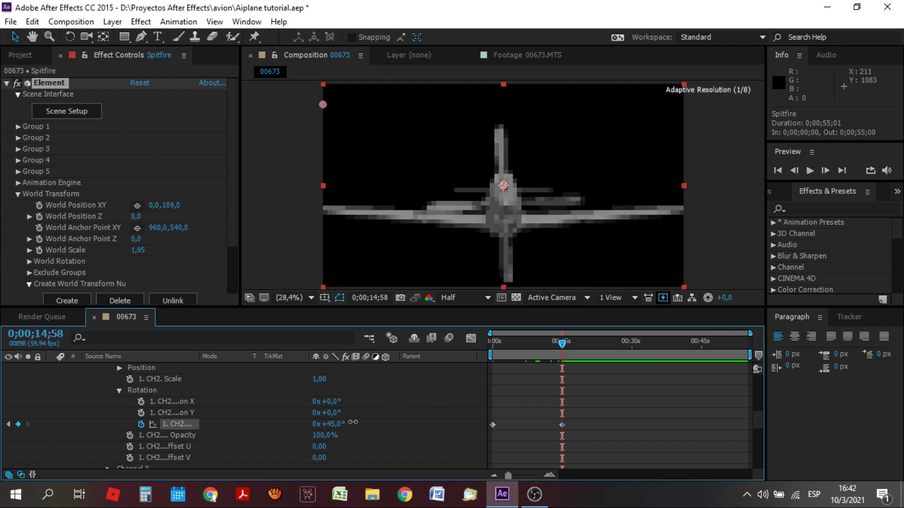
left_click(316, 424)
type("500")
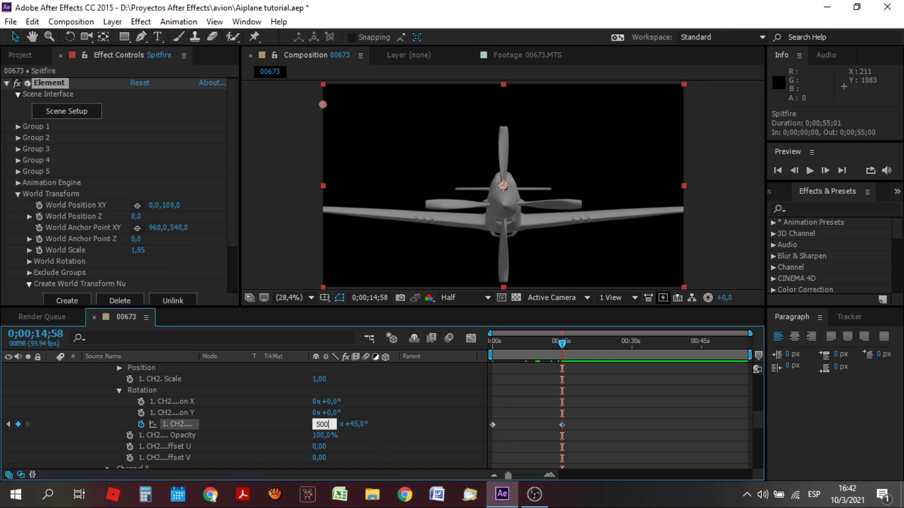
type("000")
key("Return")
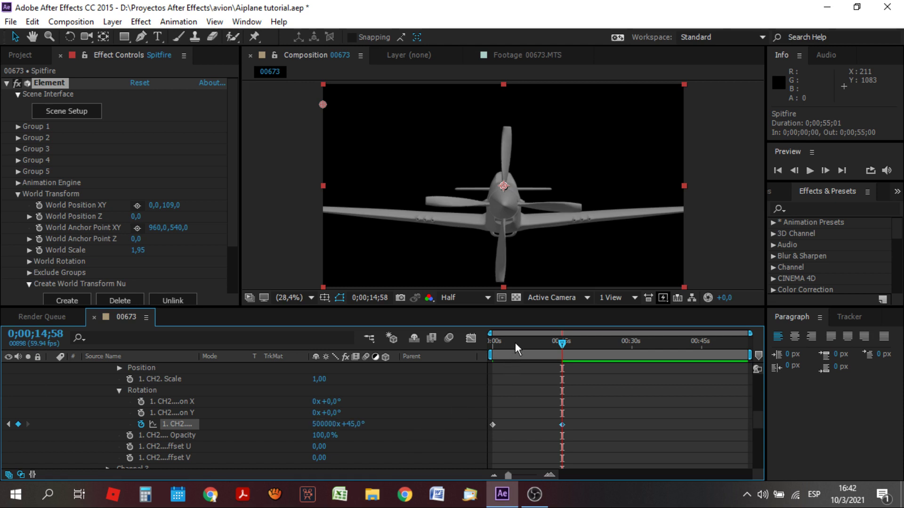
Preview the propeller spin from the first frame, then stop it.
left_click_drag(515, 343, 482, 342)
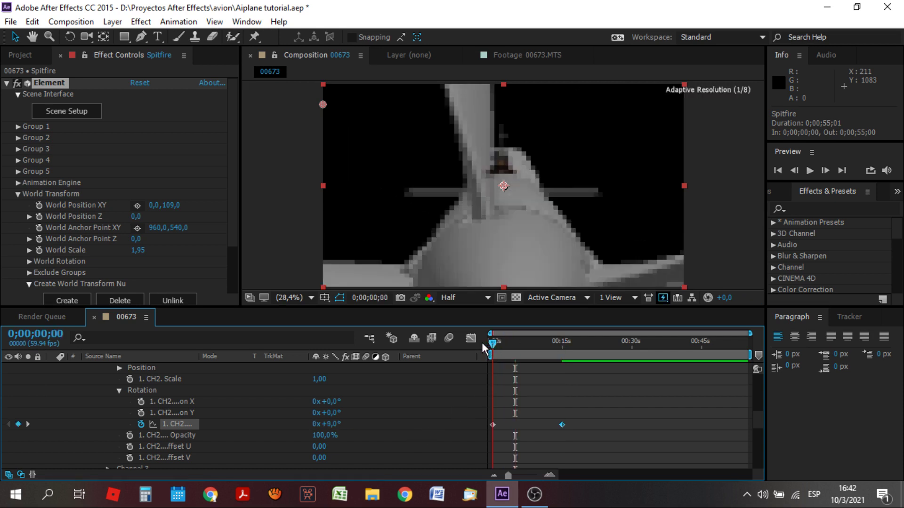
key("space")
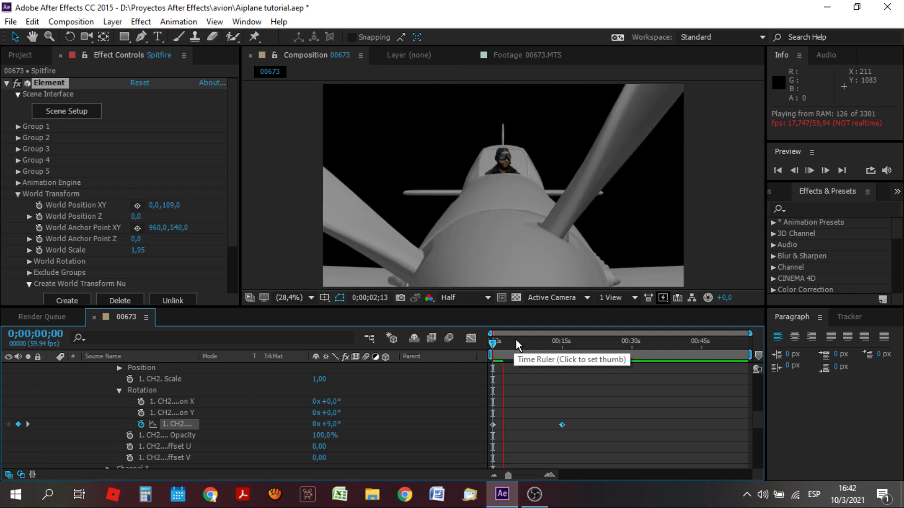
key("space")
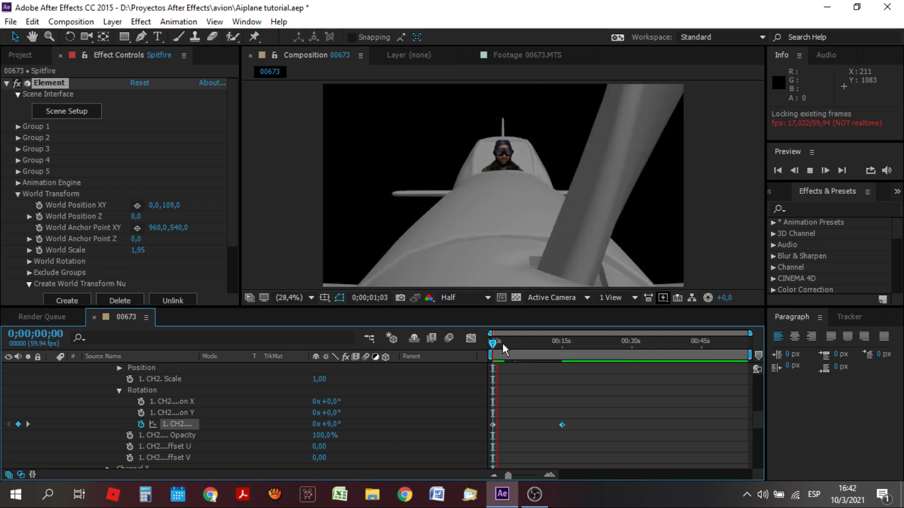
key("u")
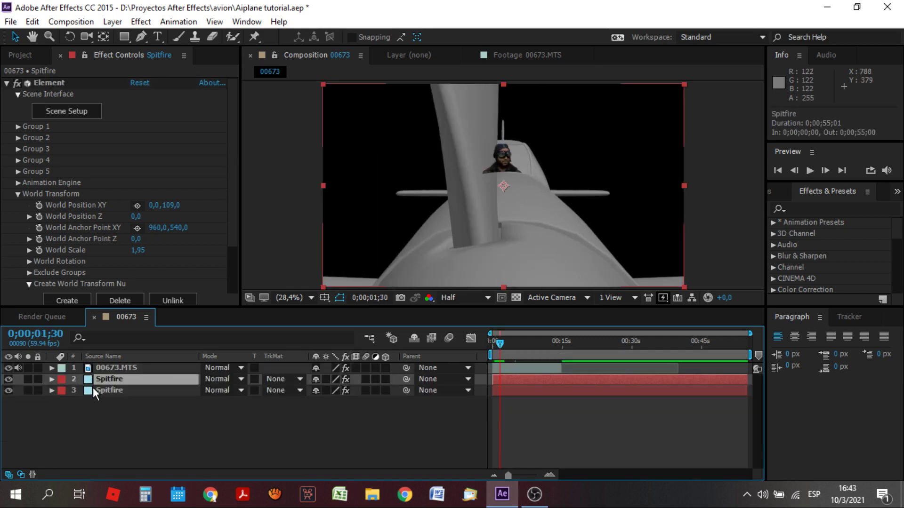
Move the duplicate Spitfire layer to the top, rename it 'propeller', and inspect its Element scene.
left_click_drag(98, 379, 97, 364)
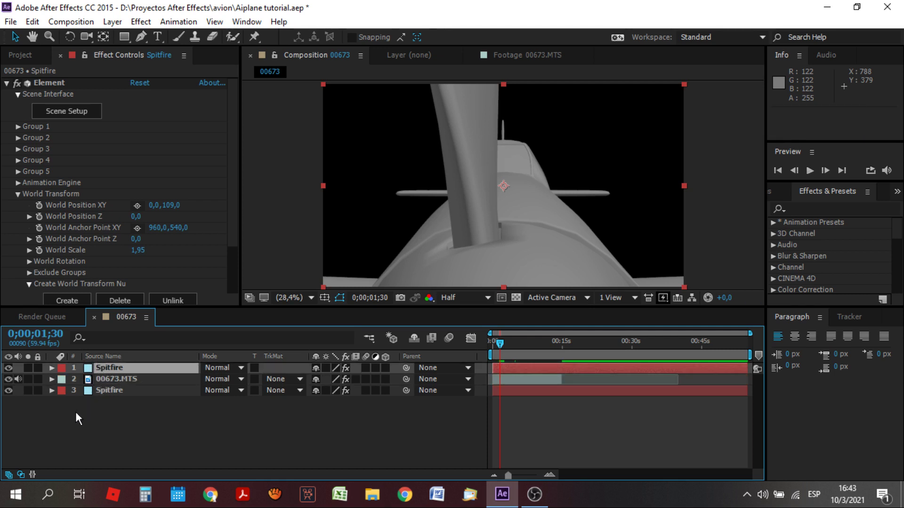
left_click(51, 368)
key("Return")
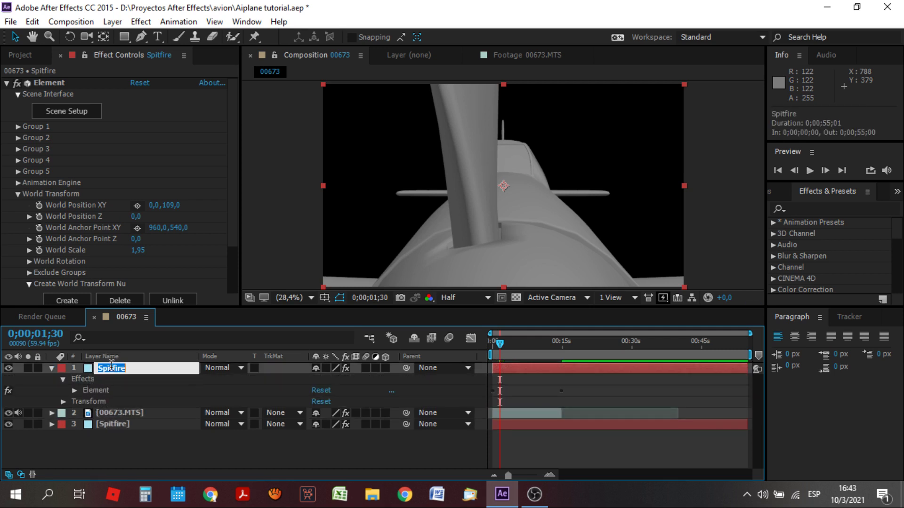
type("propeller")
key("Return")
left_click(59, 116)
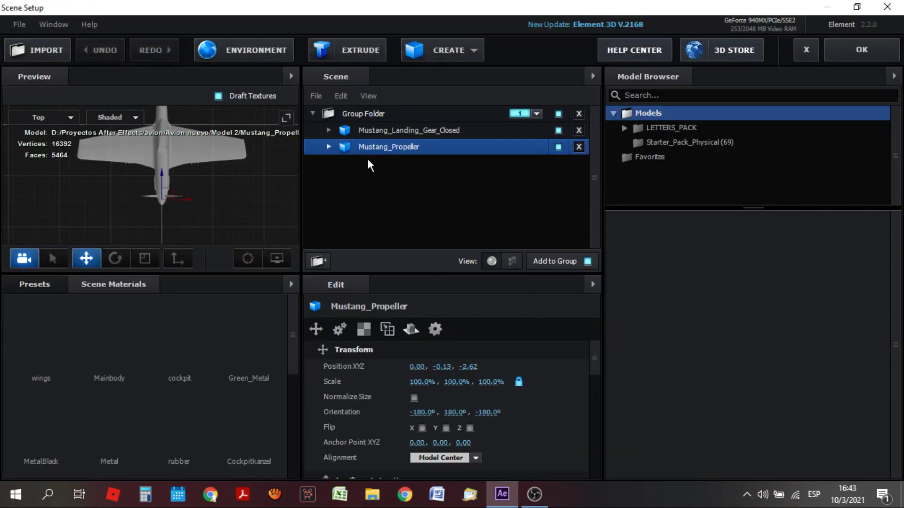
left_click(393, 132)
key("Return")
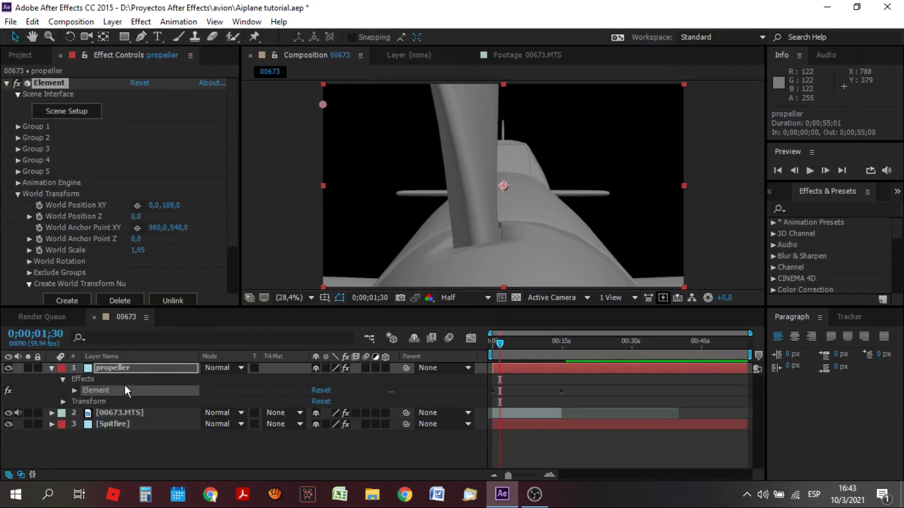
Delete the Mustang_Propeller model from the Spitfire layer's Element scene and apply.
left_click(55, 425)
left_click(94, 389)
left_click(66, 111)
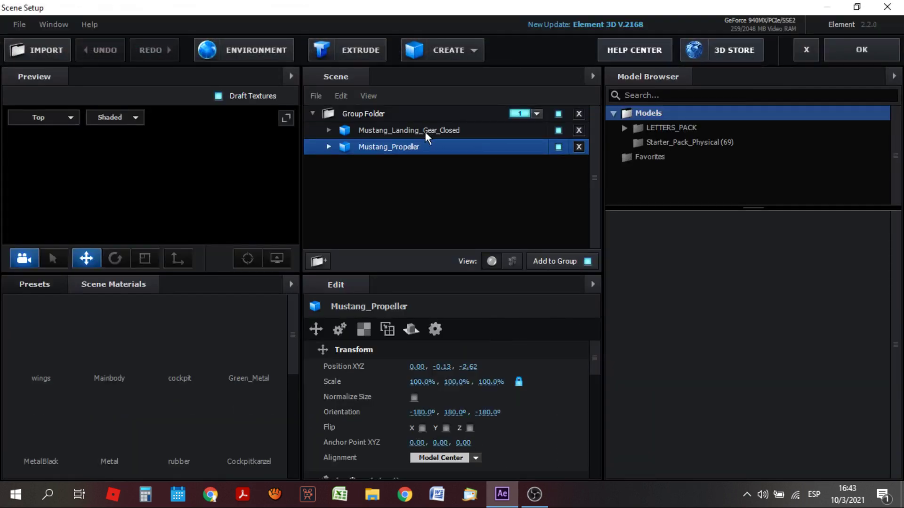
left_click(422, 130)
left_click(405, 147)
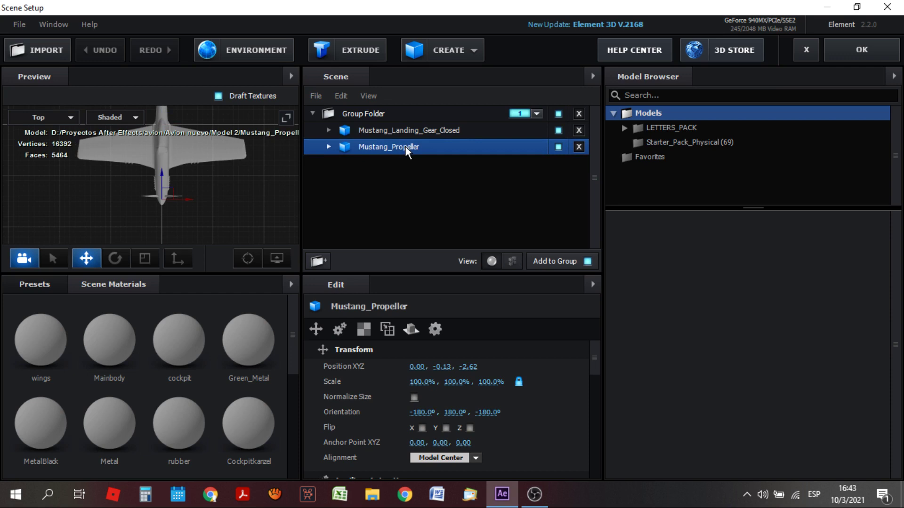
key("Delete")
left_click(862, 50)
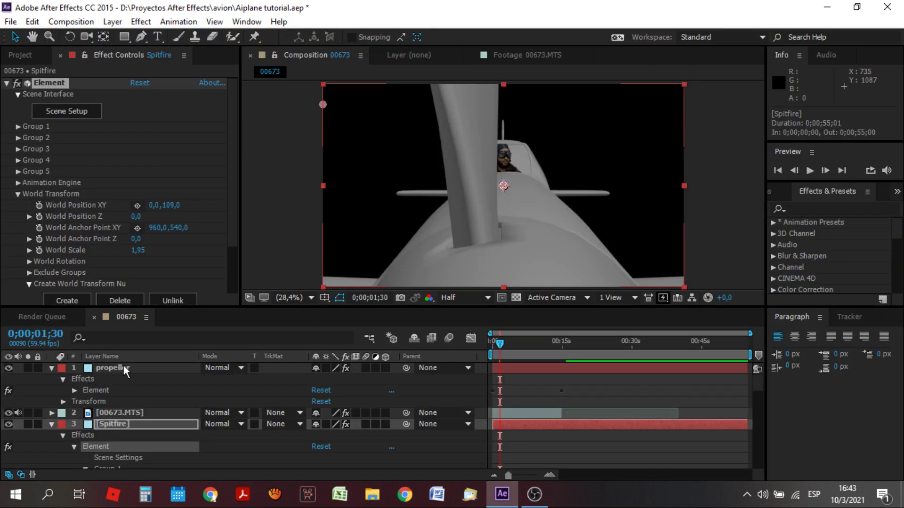
Turn Element motion blur On in the propeller layer's Render Settings.
left_click(85, 389)
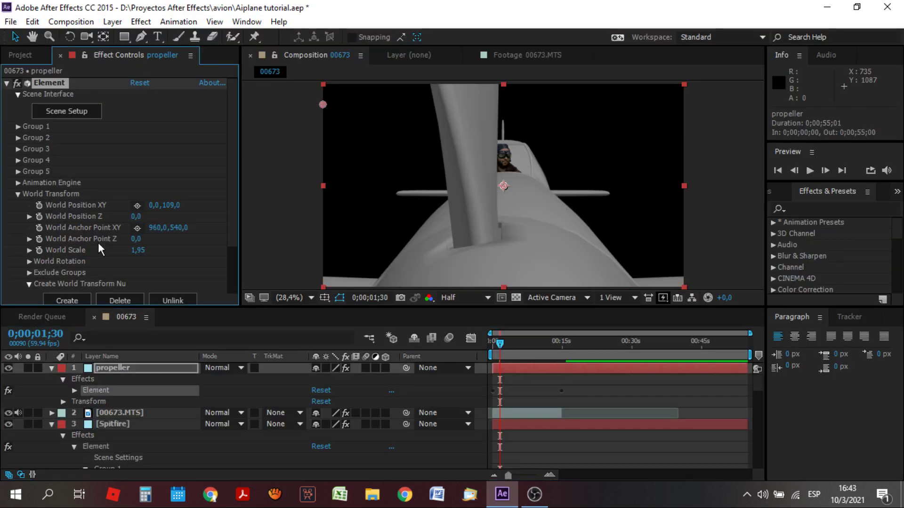
scroll(148, 226, "down", 3)
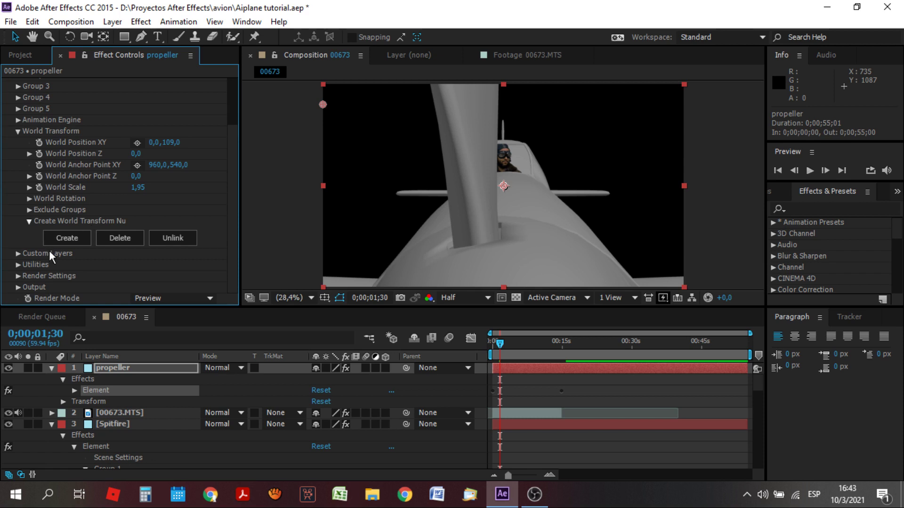
left_click(18, 276)
scroll(69, 279, "down", 7)
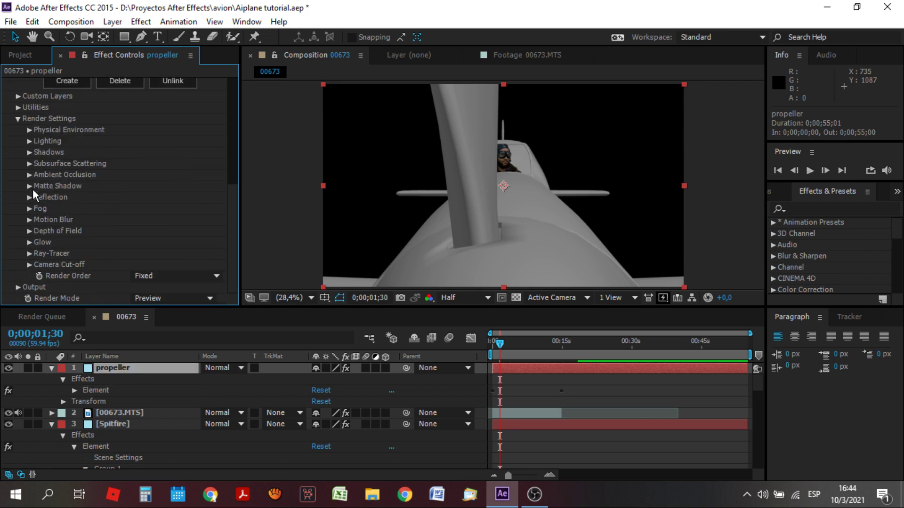
left_click(30, 220)
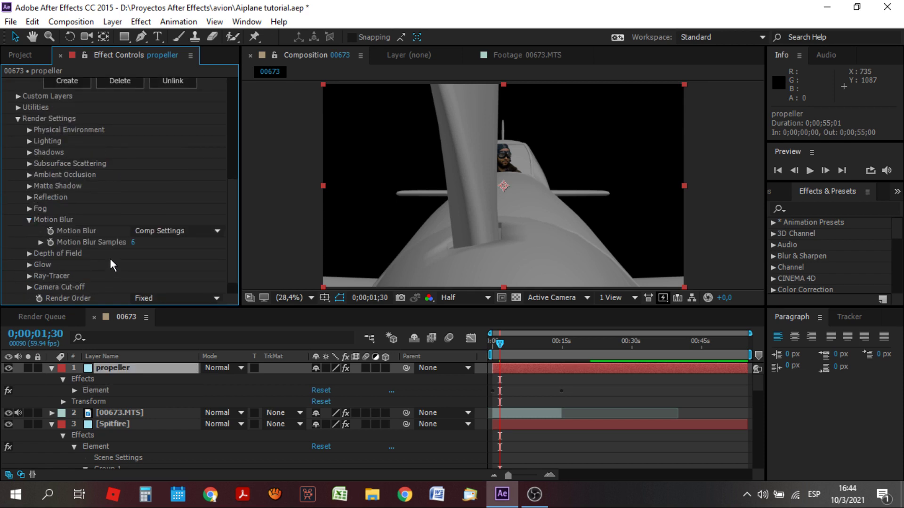
left_click(201, 233)
left_click(175, 260)
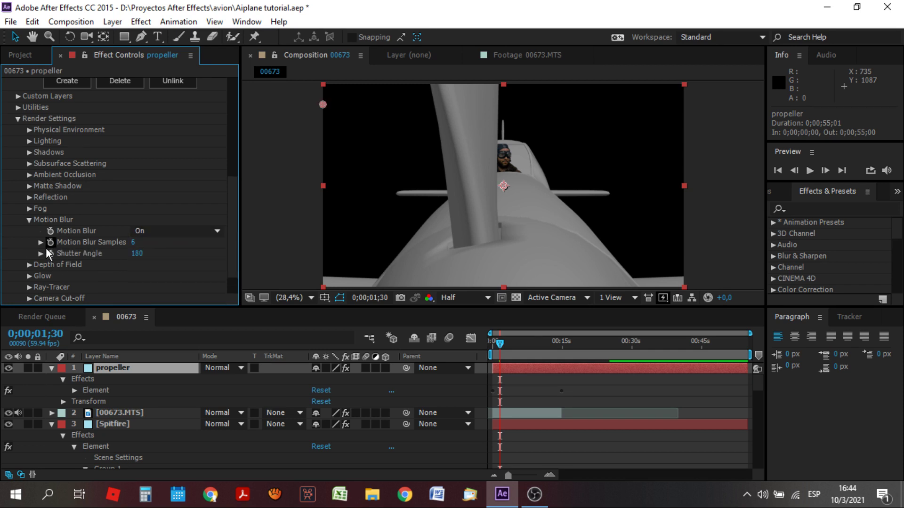
Set motion blur samples to 150, shutter angle to 120, and Render Mode to Full Render.
left_click(134, 242)
type("150")
key("Tab")
type("120")
key("Return")
scroll(73, 264, "down", 3)
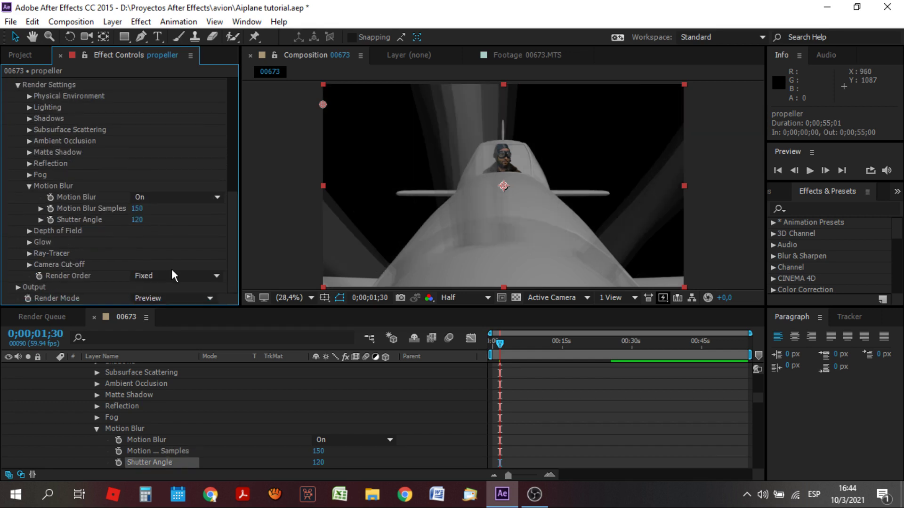
left_click(188, 298)
left_click(178, 315)
left_click(178, 315)
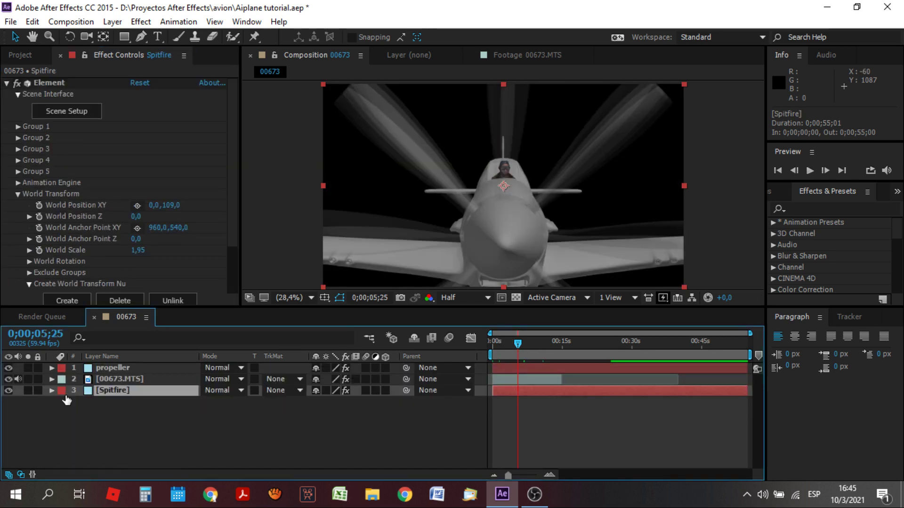
Hide the propeller layer and open Spitfire's Scene Setup with Mustang_Landing_Gear_Closed materials listed.
left_click(9, 368)
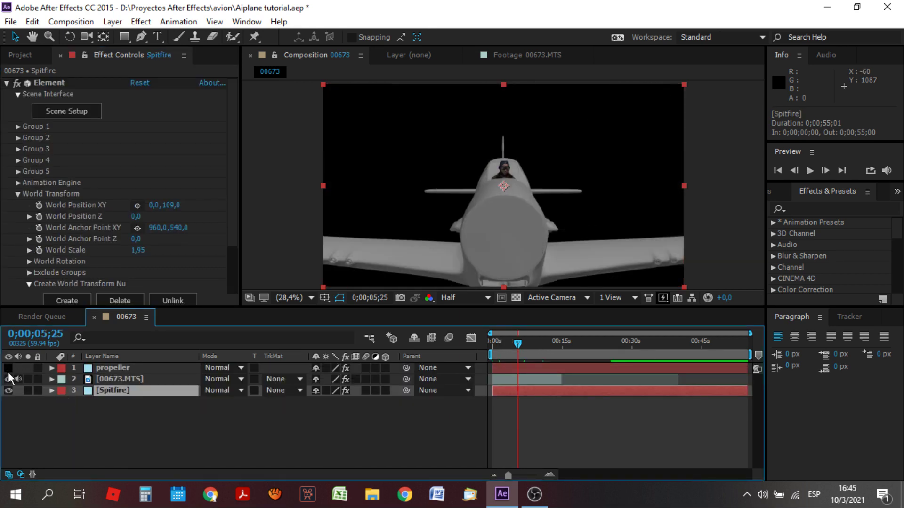
left_click(52, 391)
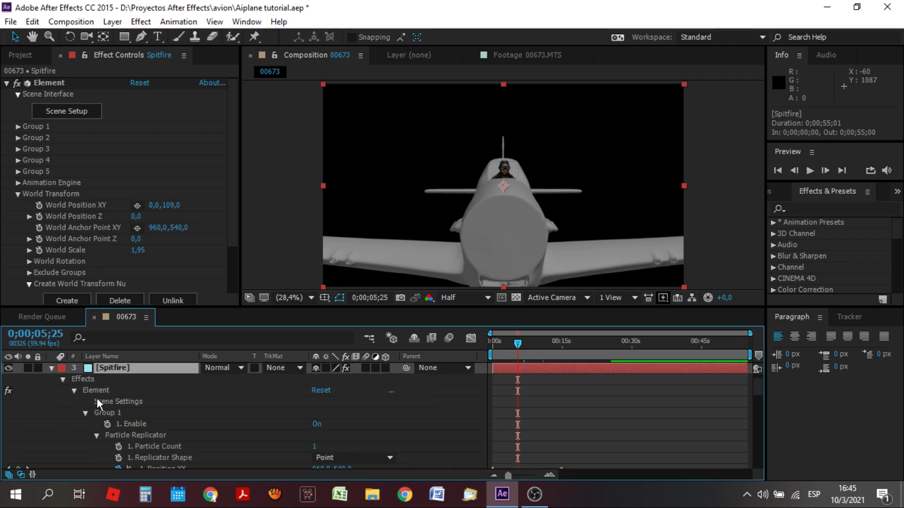
left_click(94, 389)
left_click(68, 112)
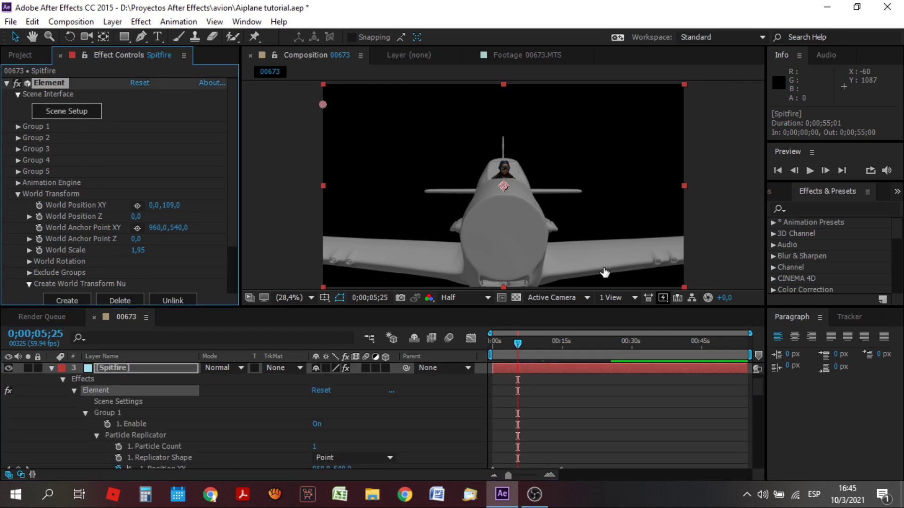
left_click(329, 130)
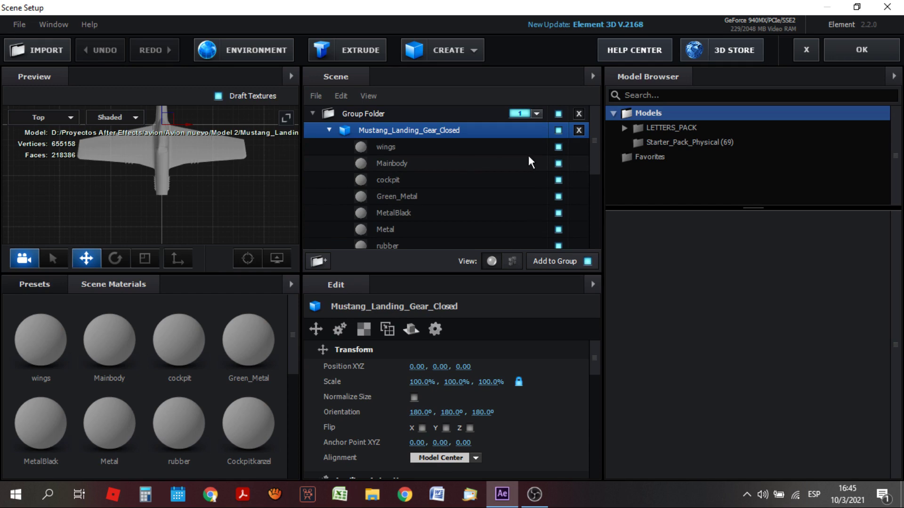
Load Wings.jpg as the diffuse texture of the wings material.
left_click(469, 148)
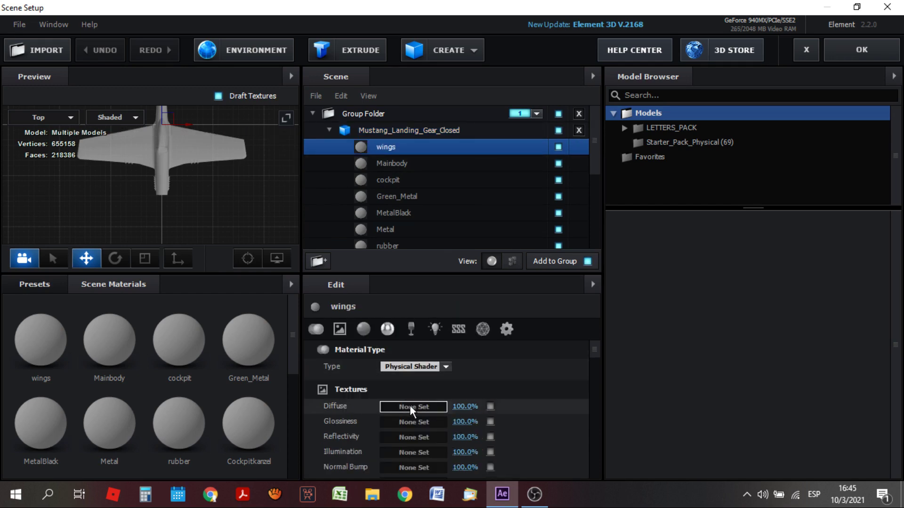
left_click(409, 405)
left_click(485, 245)
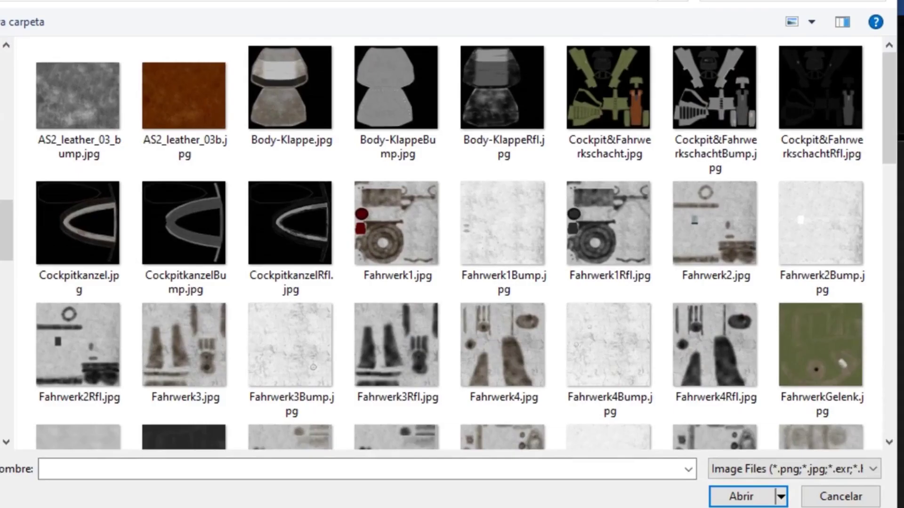
left_click(290, 224)
key("w")
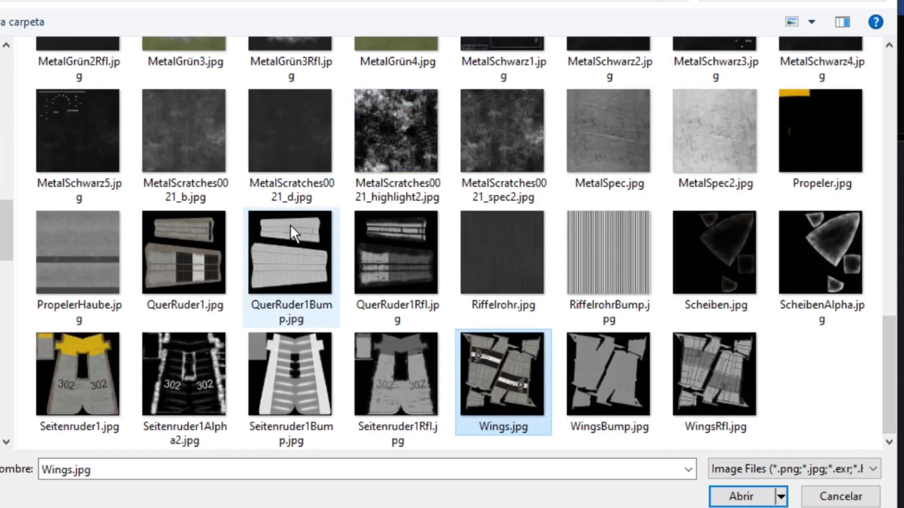
double_click(513, 385)
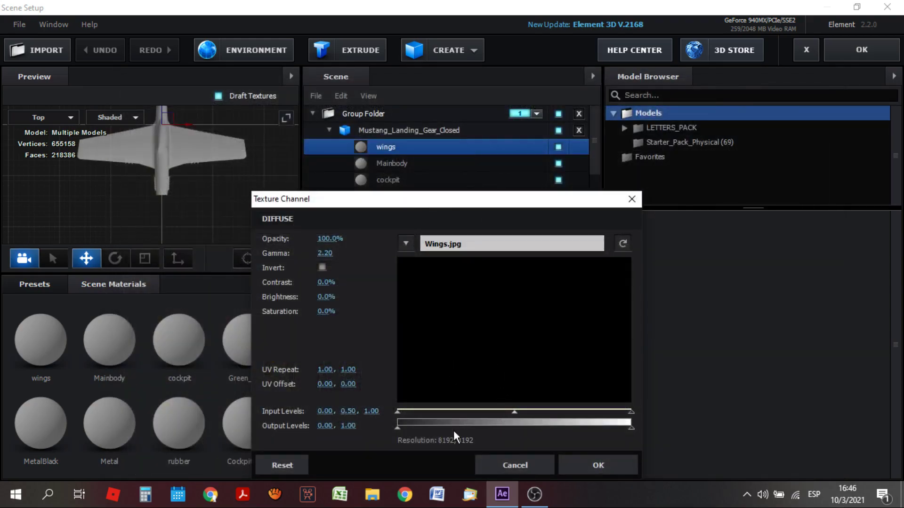
left_click(593, 464)
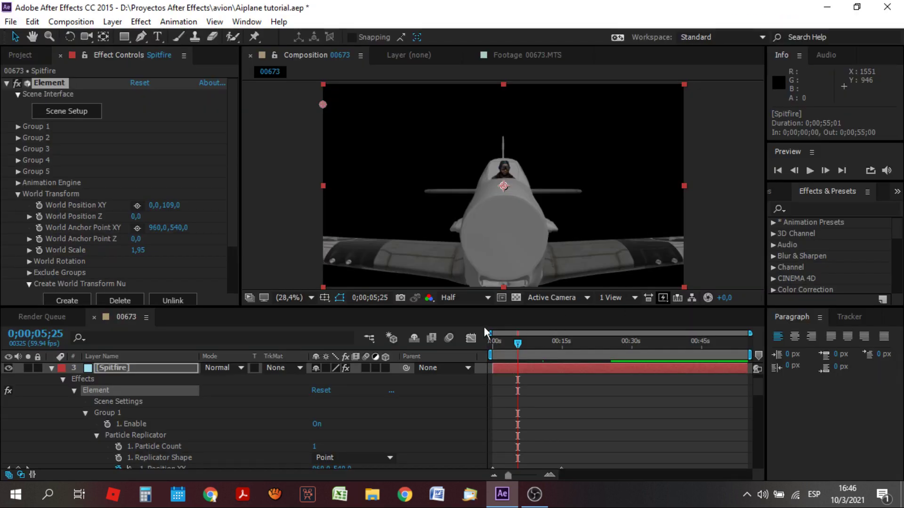
Back in Scene Setup, start choosing a diffuse texture for the Mainbody material.
left_click(87, 113)
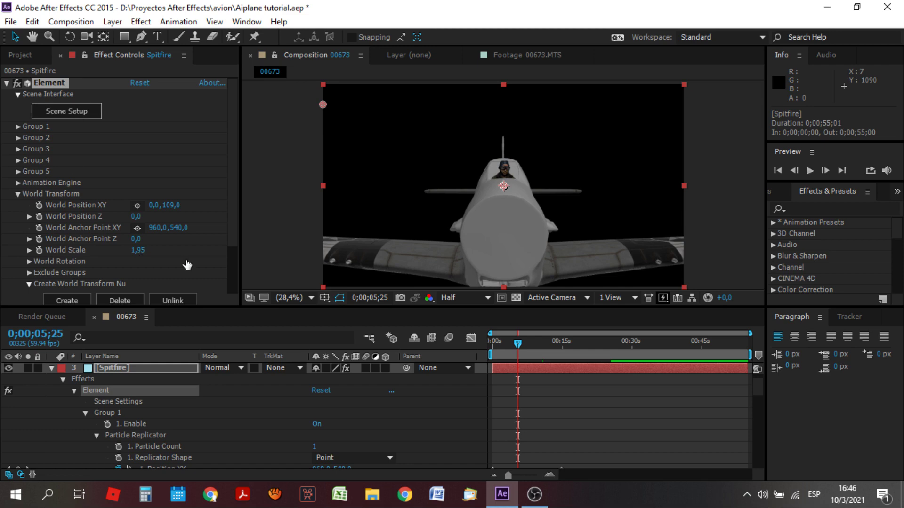
left_click(414, 166)
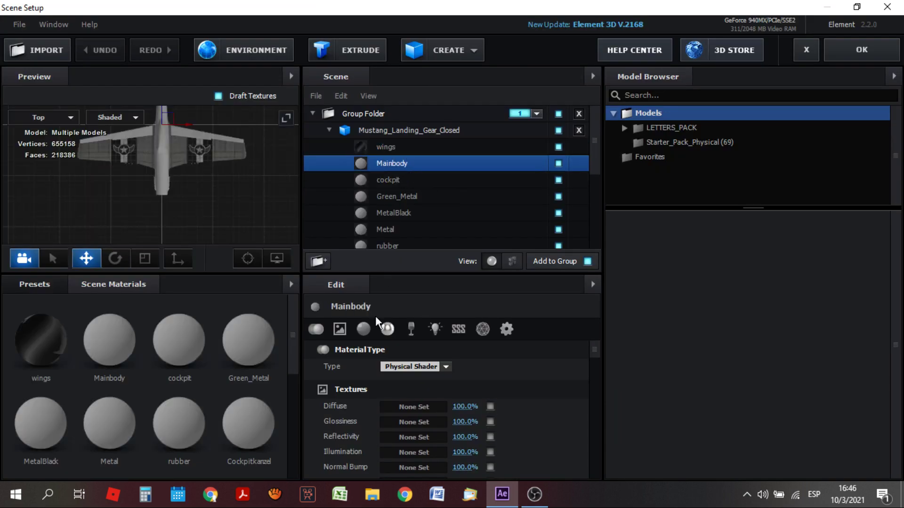
left_click(411, 406)
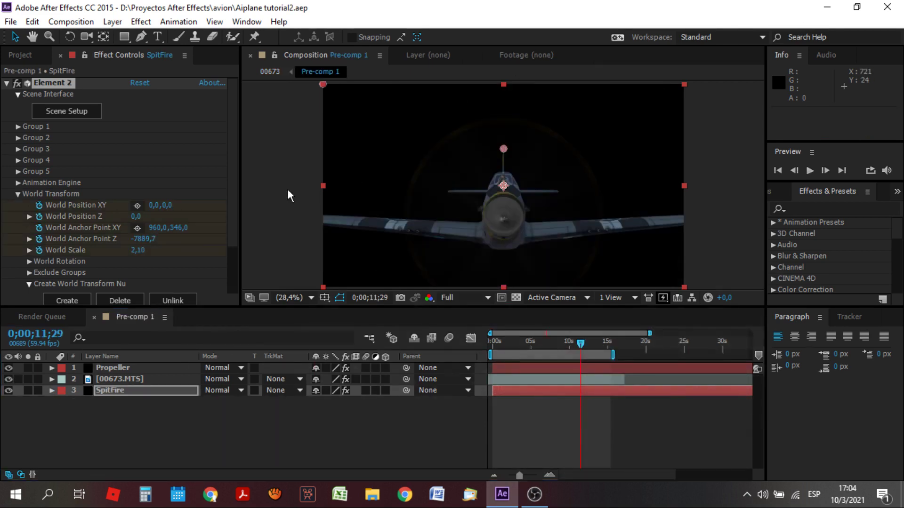
Raise the Glass material's glossiness to 81%.
left_click(87, 117)
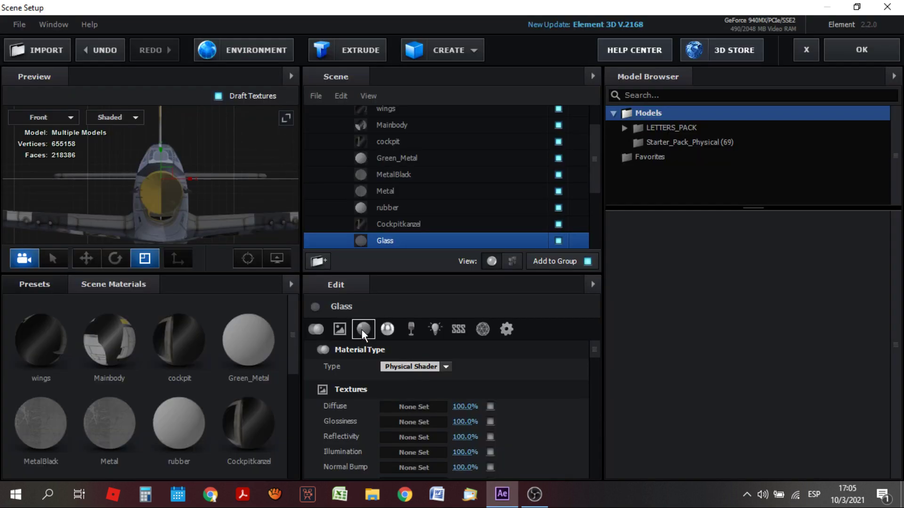
left_click(363, 329)
left_click_drag(427, 413, 472, 412)
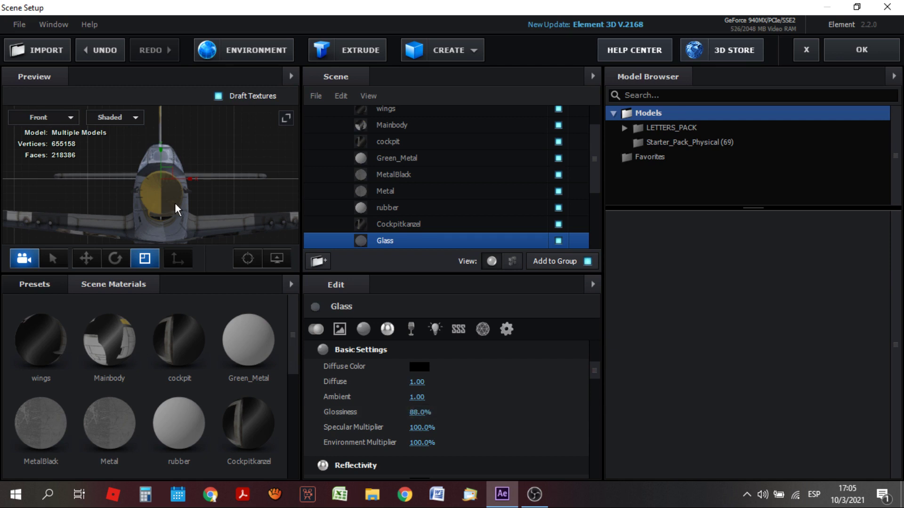
scroll(401, 185, "up", 3)
Raise Mainbody glossiness to 62% and wings to 67%, then apply the scene changes.
left_click(394, 165)
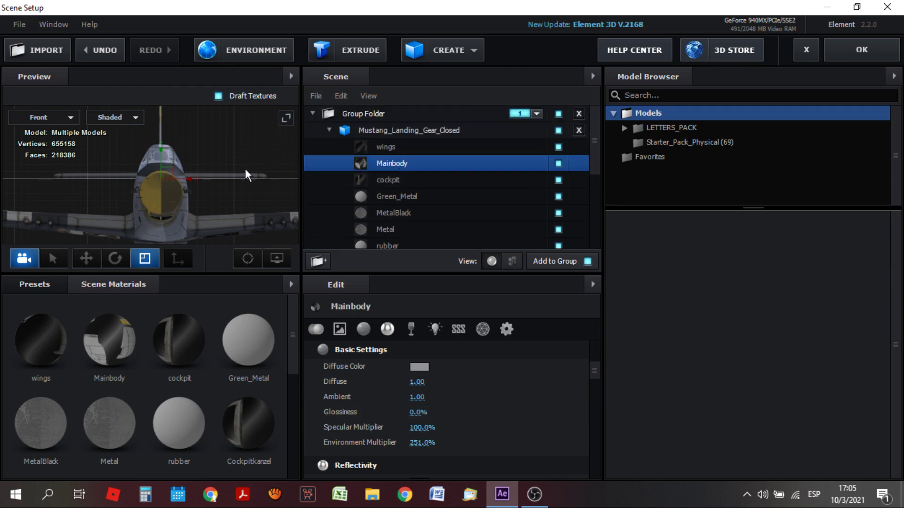
left_click(68, 118)
left_click(67, 122)
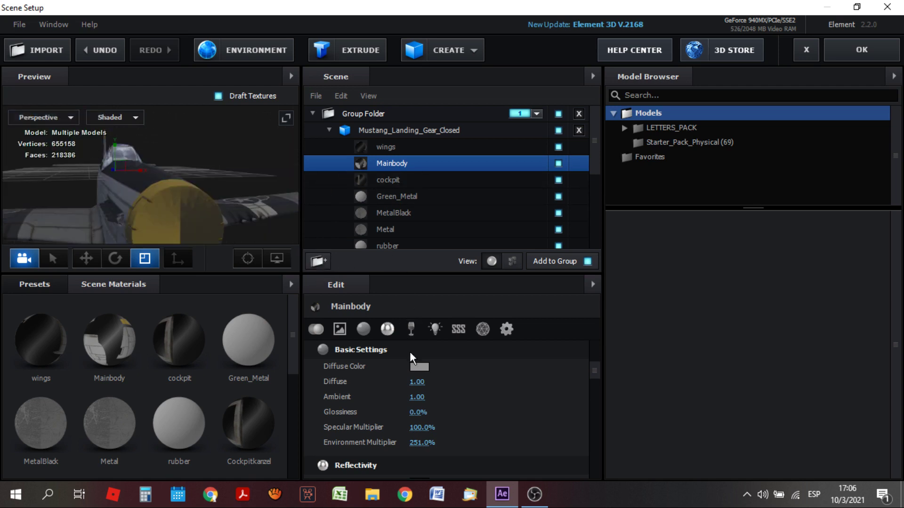
left_click_drag(423, 413, 459, 415)
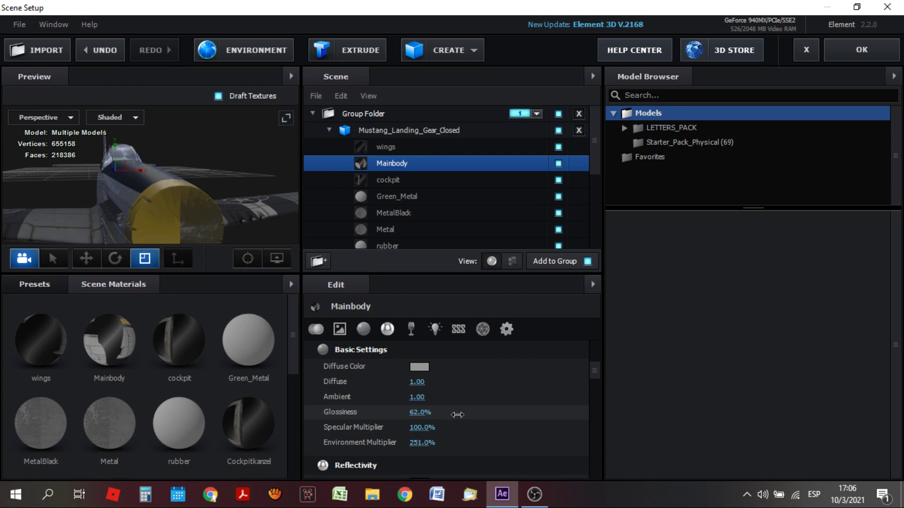
left_click(401, 148)
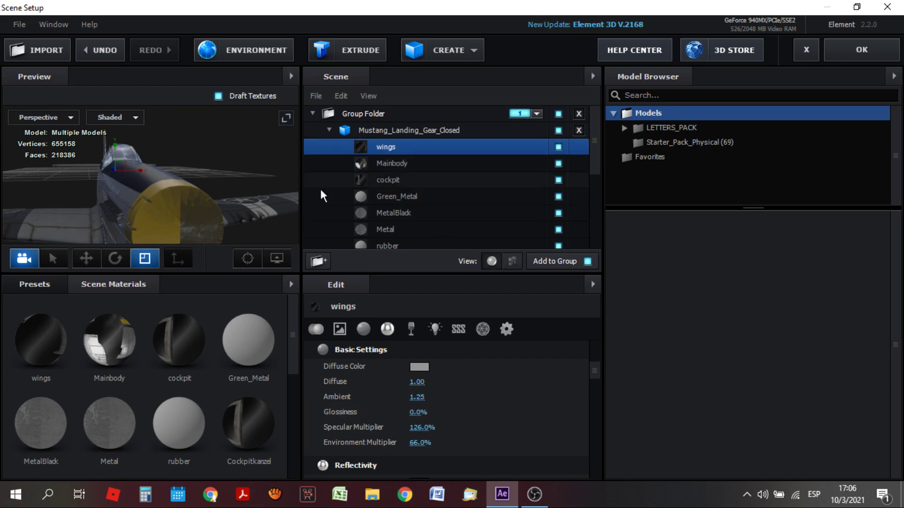
left_click_drag(414, 414, 459, 415)
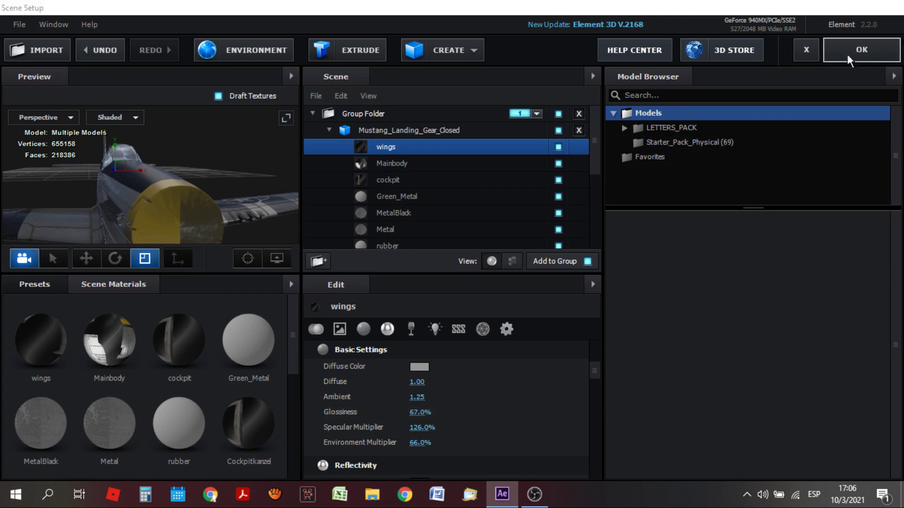
left_click(861, 49)
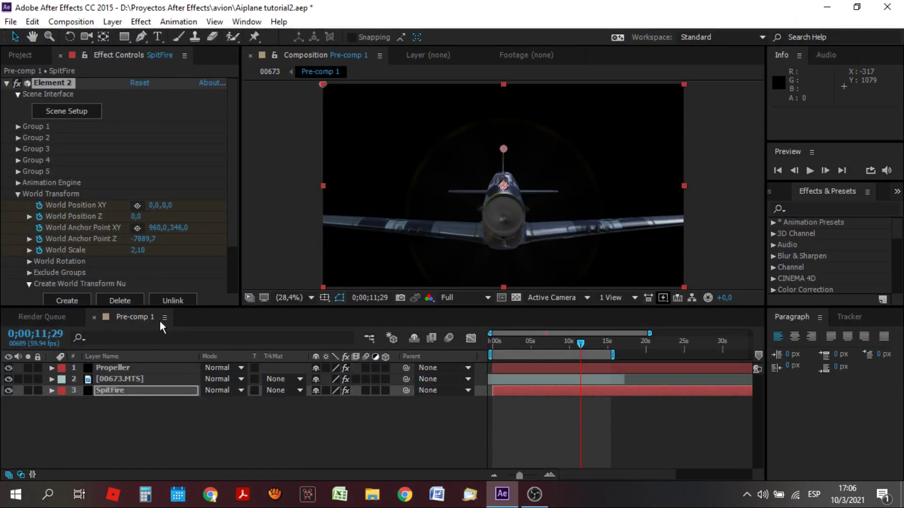
Add a new parallel light, Light 1, coloured bright orange FF900C.
left_click(112, 24)
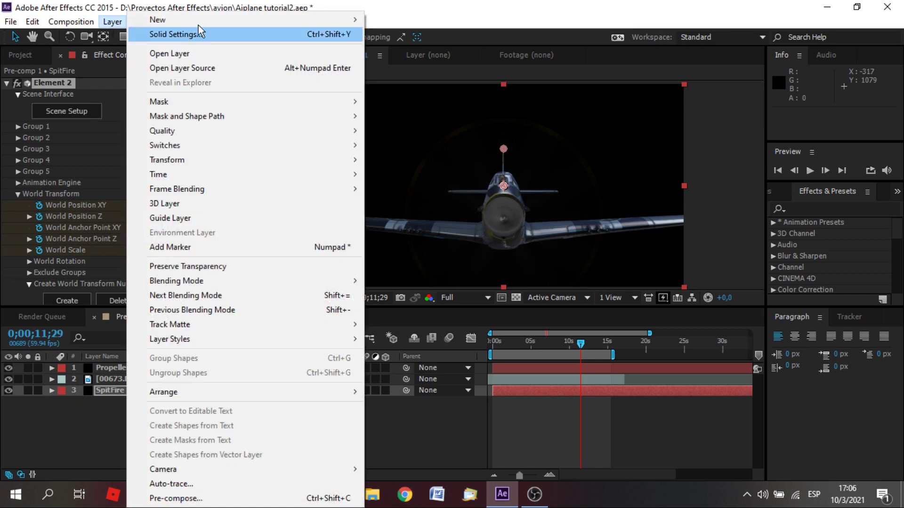
mouse_move(282, 20)
left_click(420, 35)
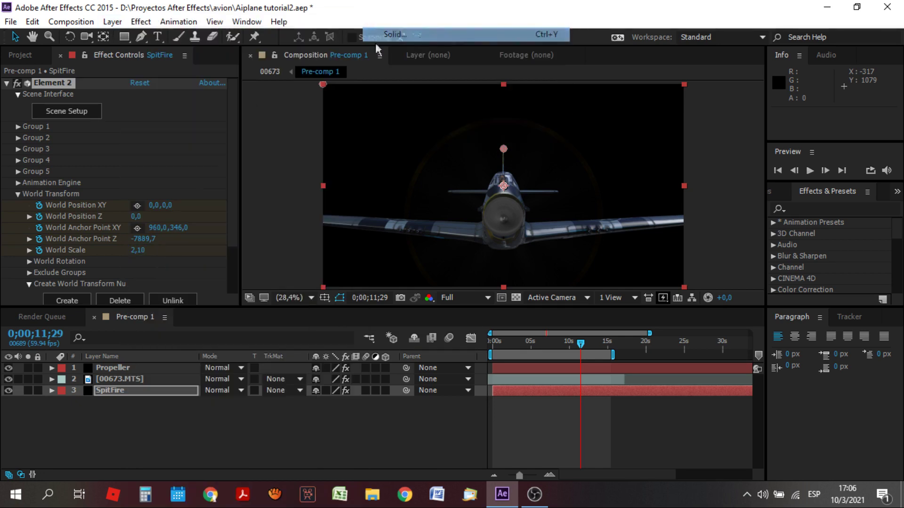
left_click(746, 383)
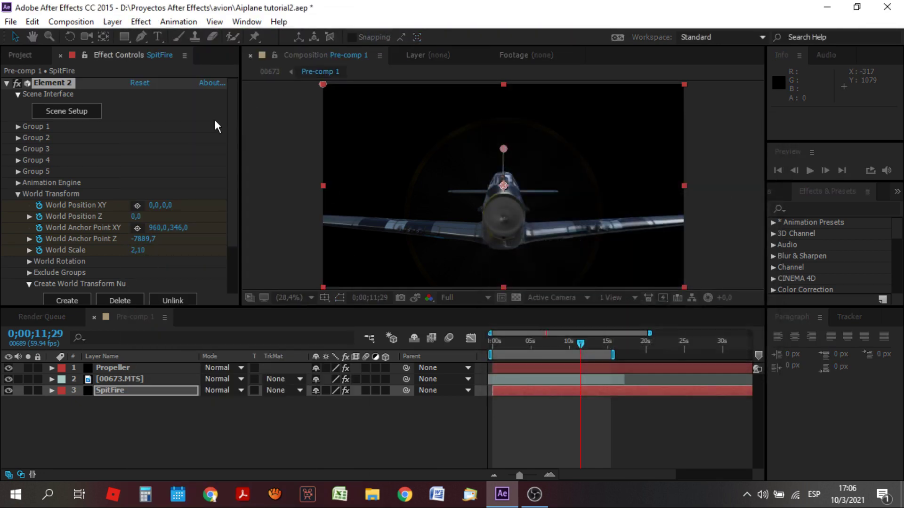
left_click(112, 22)
mouse_move(303, 23)
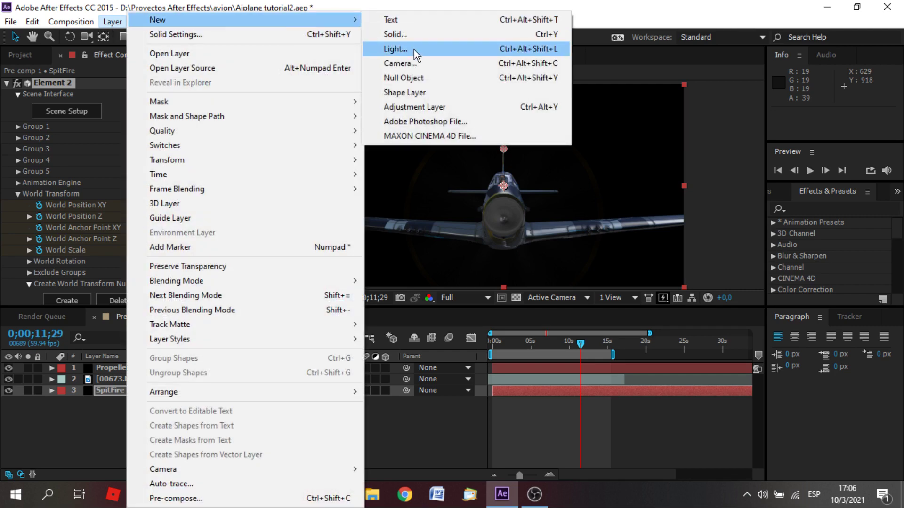
left_click(414, 52)
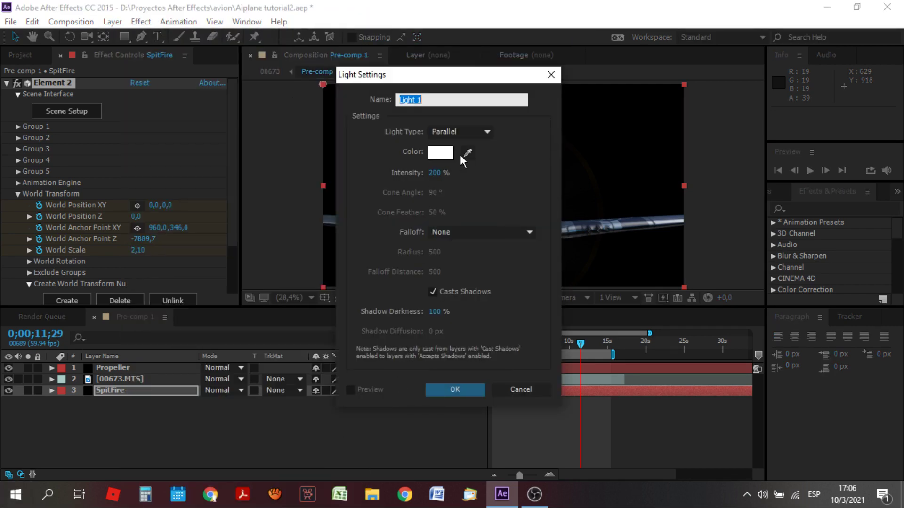
left_click(441, 152)
mouse_move(597, 266)
left_mouse_down()
mouse_move(577, 234)
mouse_move(608, 296)
left_mouse_up()
left_click(643, 334)
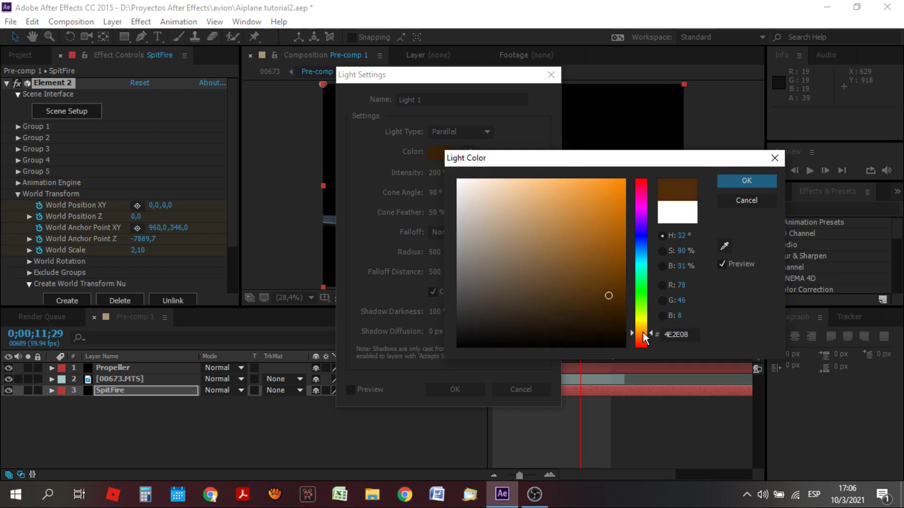
left_click(623, 180)
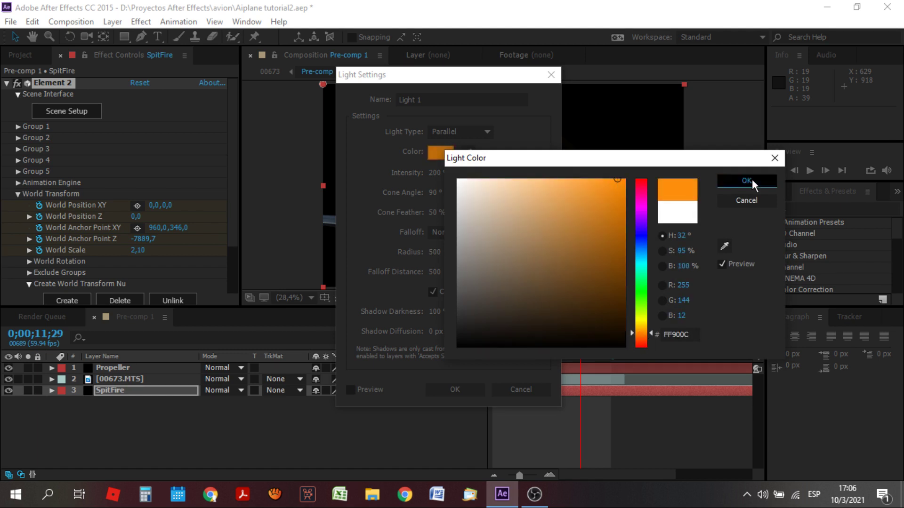
left_click(747, 180)
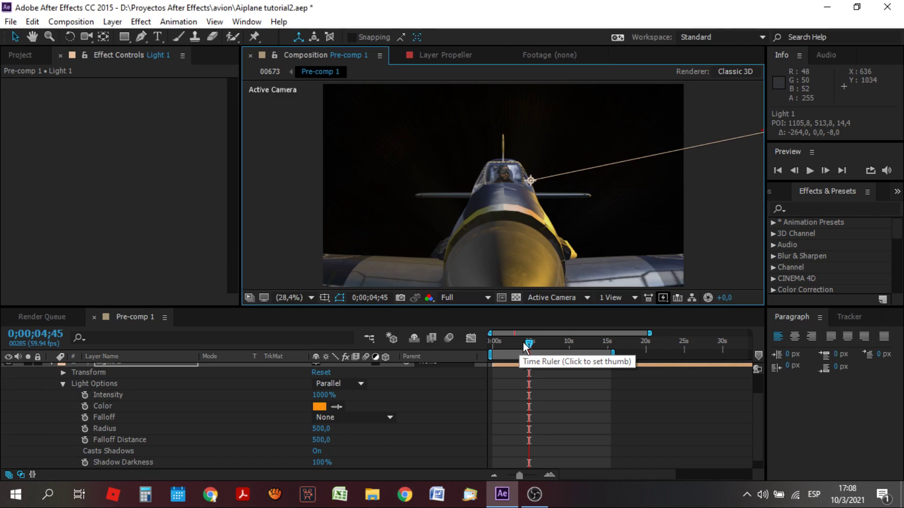
At 0;00;02;56, drag the Clouds Over Mountains footage into the composition.
left_click(523, 344)
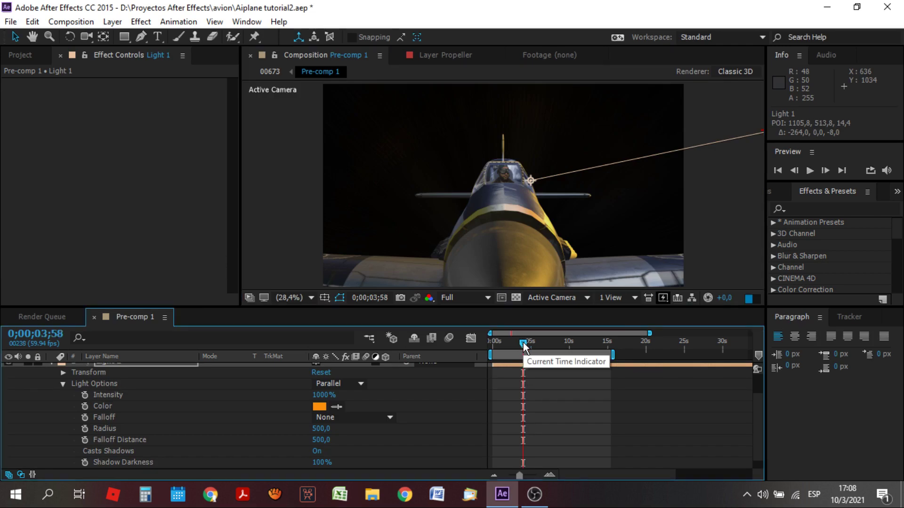
left_click_drag(518, 344, 515, 345)
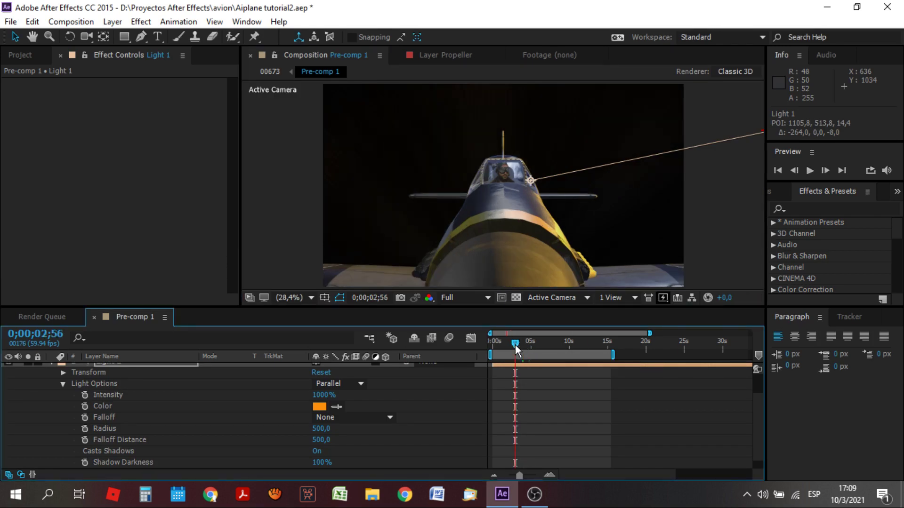
left_click_drag(47, 216, 488, 392)
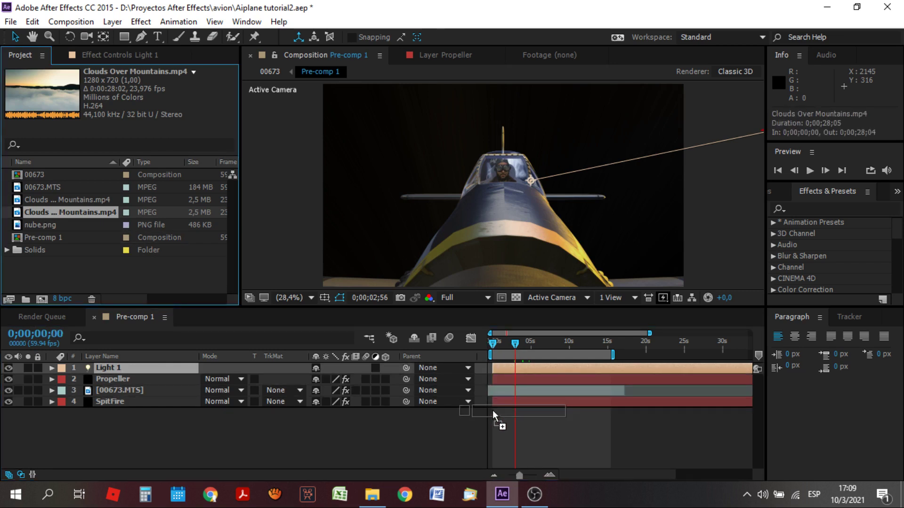
Place Clouds Over Mountains.mp4 as the bottom layer and play a preview of the shot.
left_click_drag(488, 392, 492, 411)
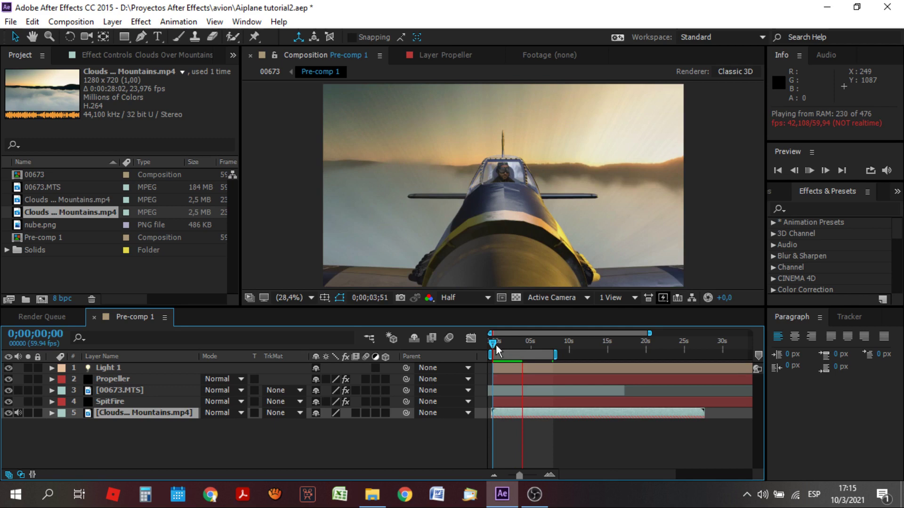
left_click(71, 22)
mouse_move(277, 201)
left_click(332, 201)
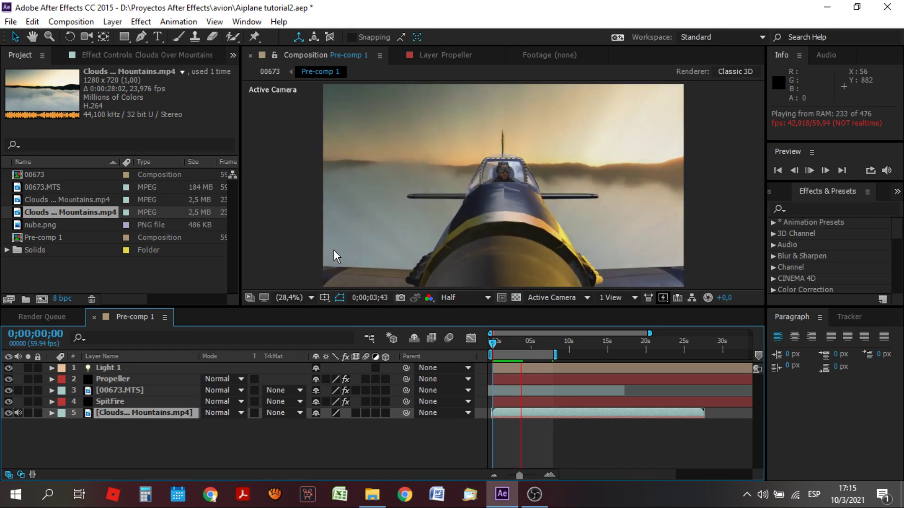
key("space")
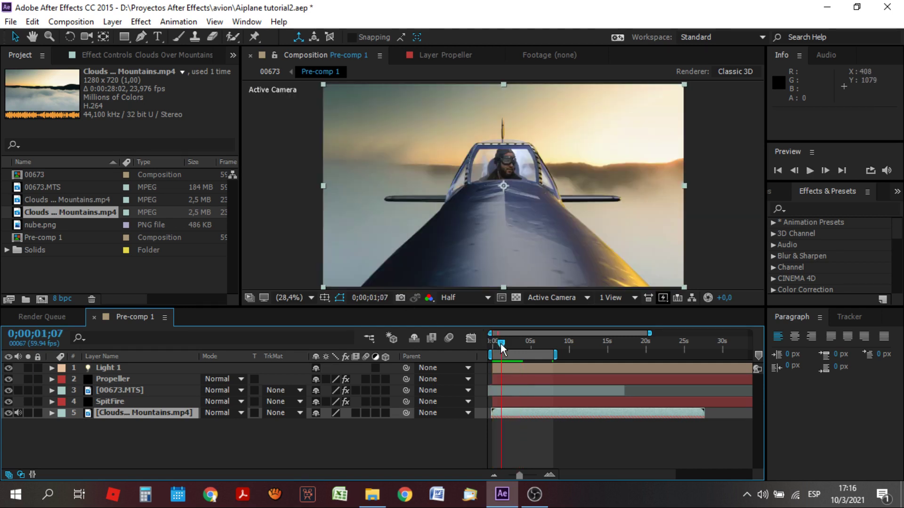
Select all five layers, from Light 1 down, and bring up their context menu.
left_click(520, 368)
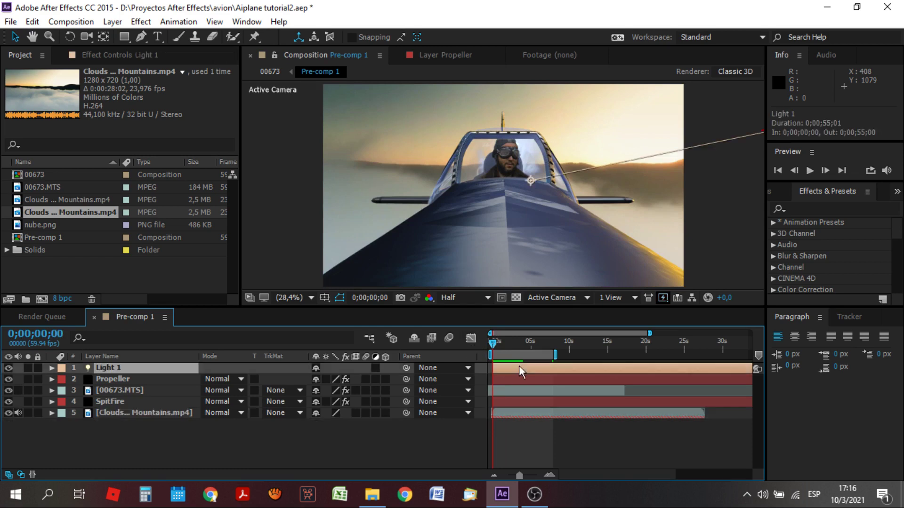
left_click(514, 411, "shift")
right_click(515, 392)
Pre-compose the five layers as Pre-comp 2 and start a wiggle(3,30) expression on its Position.
left_click(562, 410)
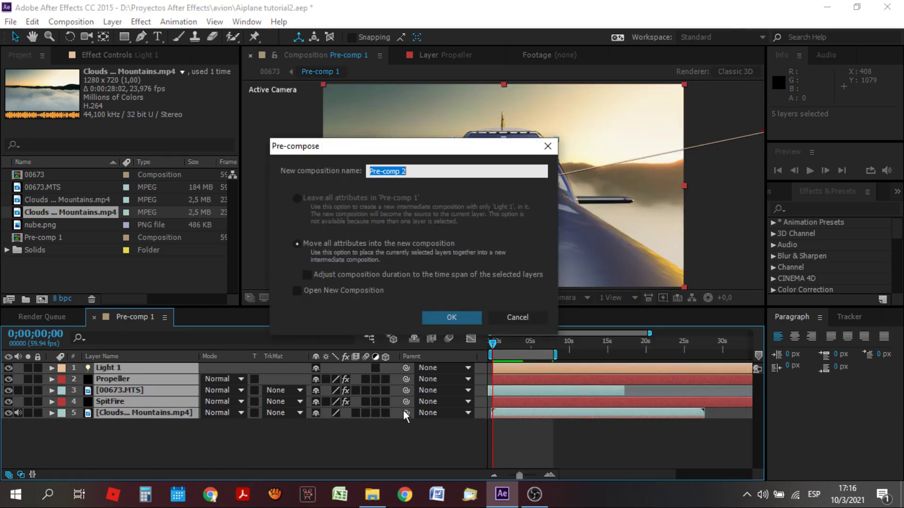
left_click(439, 317)
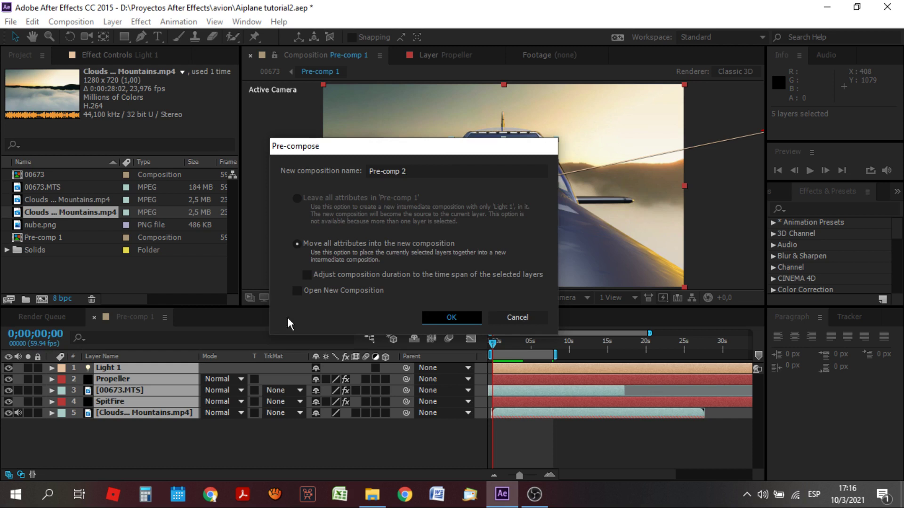
left_click(52, 368)
left_click(63, 380)
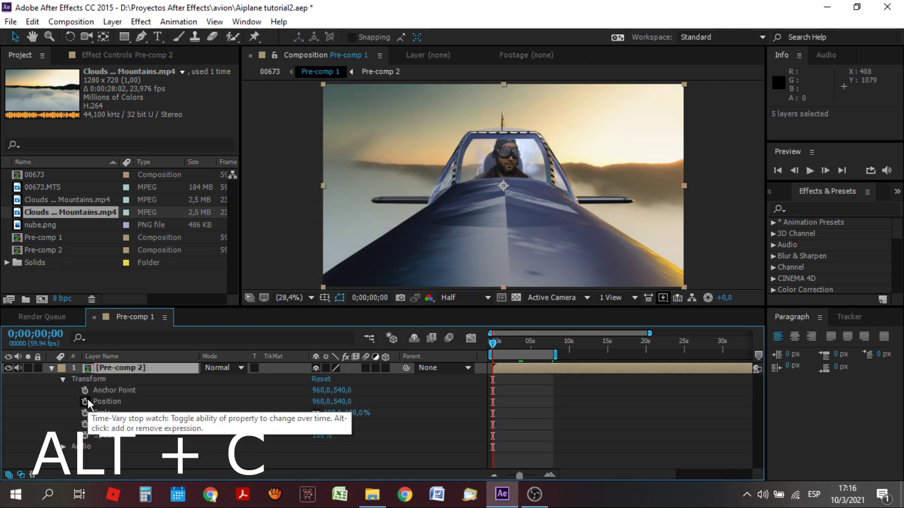
left_click(88, 399, "alt")
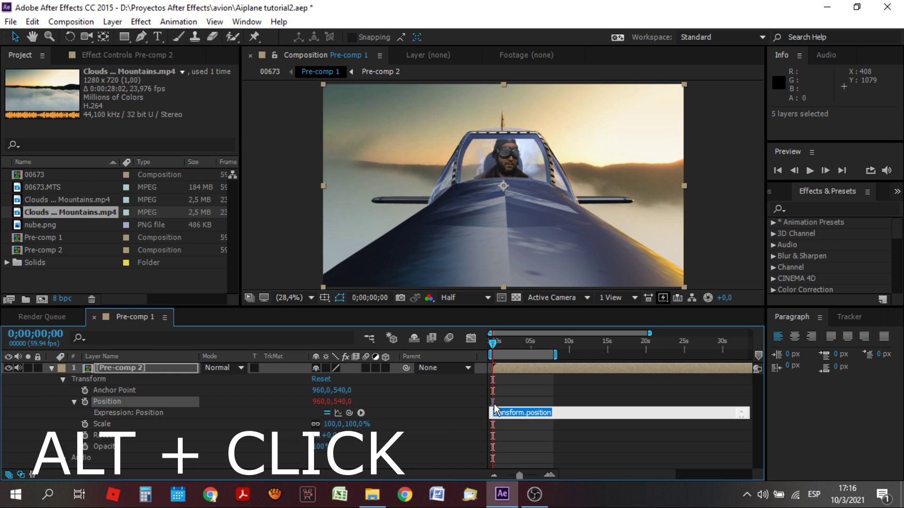
type("wiggle(3,30")
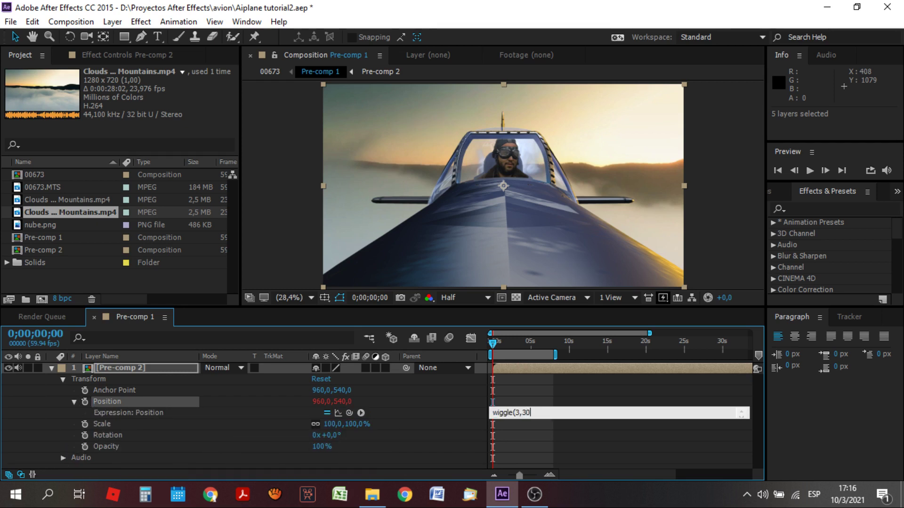
type(")")
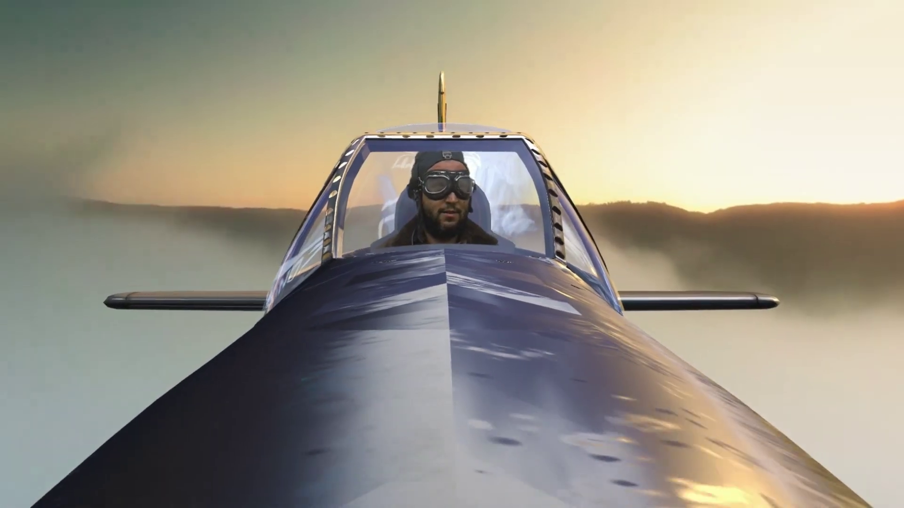